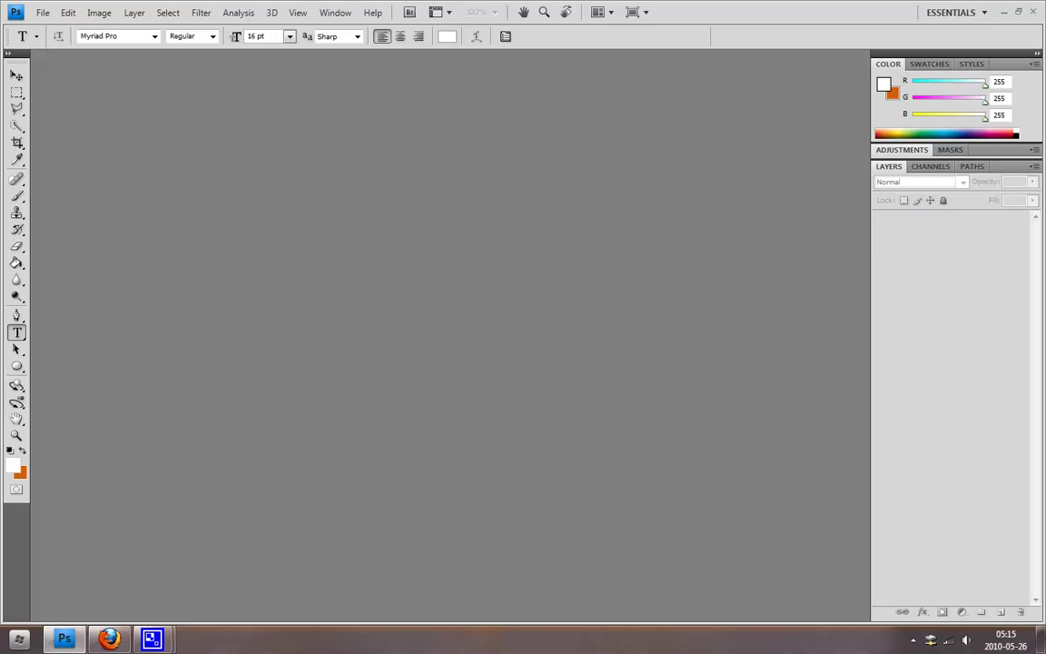
# Open the File menu in the empty Photoshop workspace
pyautogui.click(42, 13)
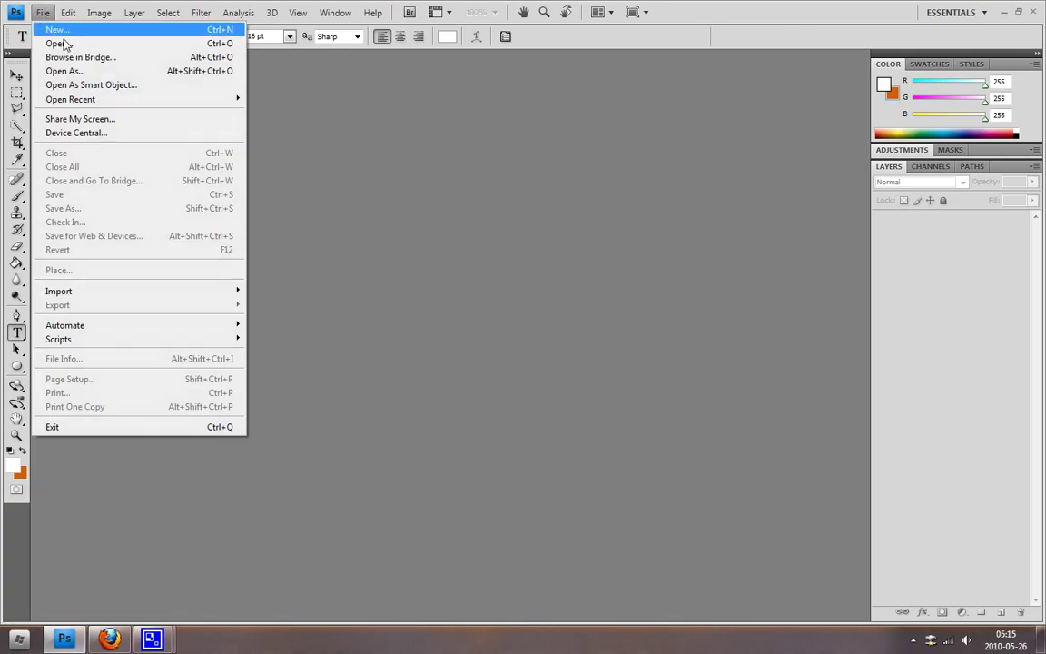
# Create a new white 100 × 40 px document named 'button'
pyautogui.click(70, 32)
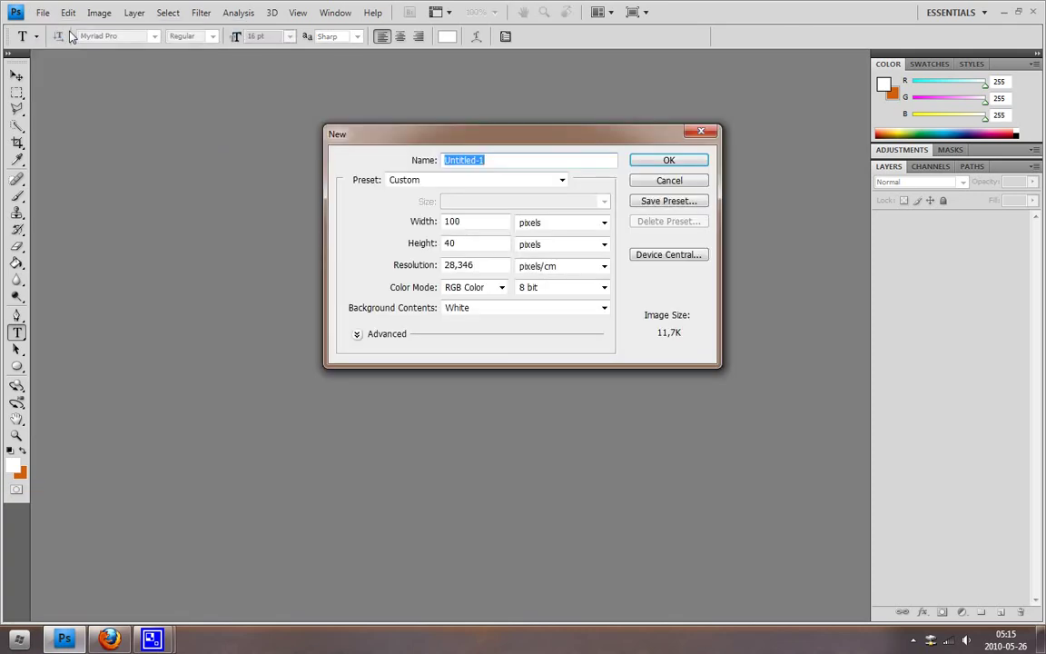
pyautogui.write('button')
pyautogui.click(480, 220)
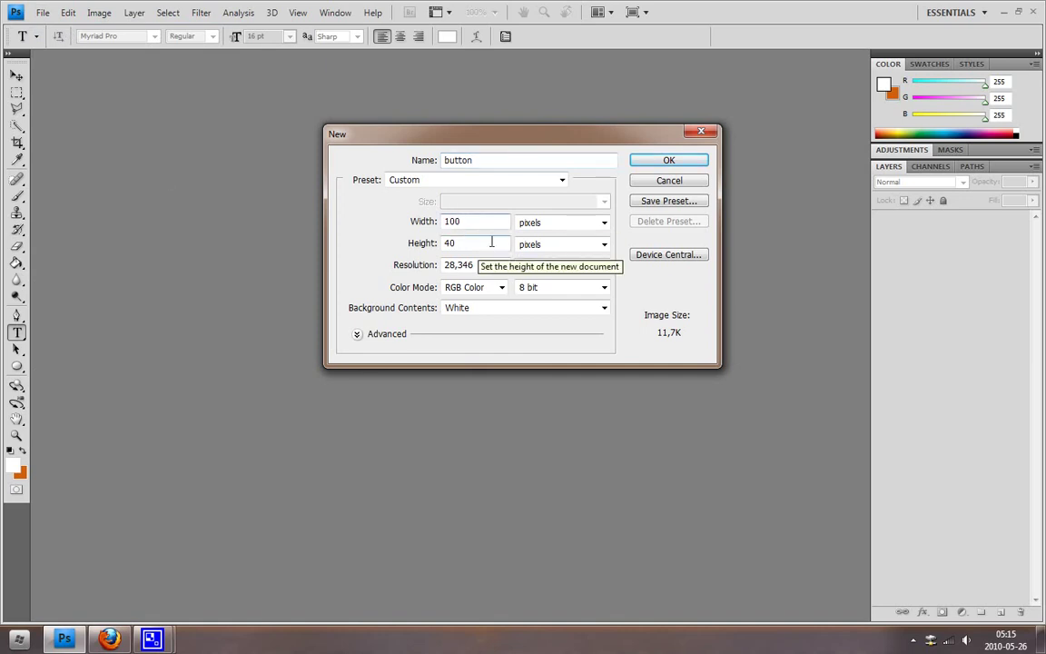
pyautogui.click(665, 160)
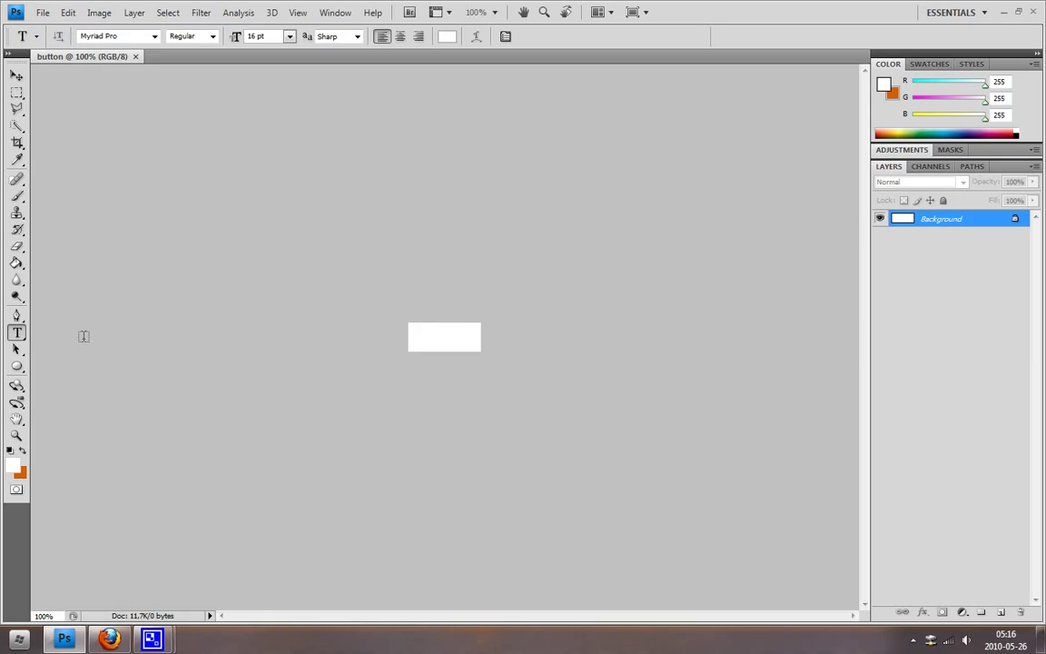
# Replace the locked Background with a new layer renamed 'Background' and fill it white
pyautogui.click(1003, 613)
pyautogui.click(947, 236)
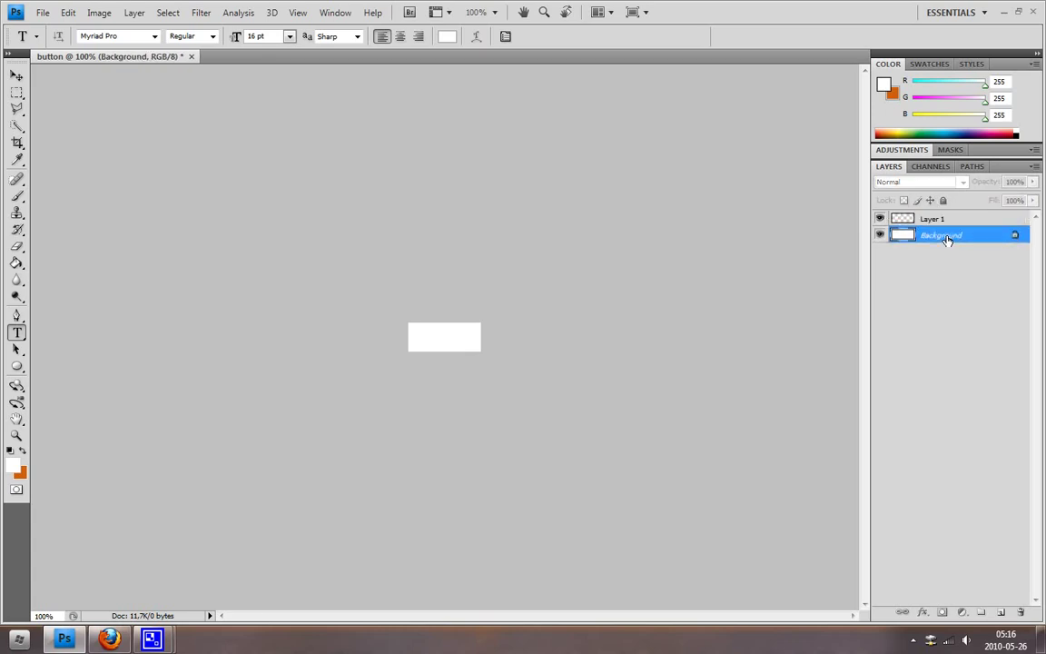
pyautogui.press('Delete')
pyautogui.doubleClick(930, 221)
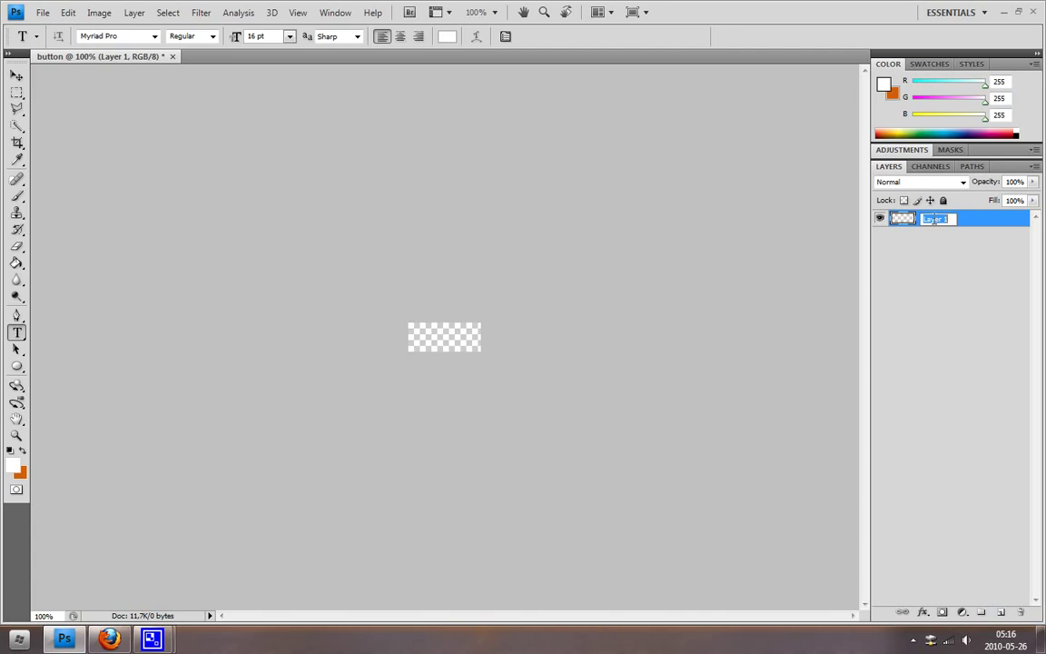
pyautogui.write('Background')
pyautogui.press('Return')
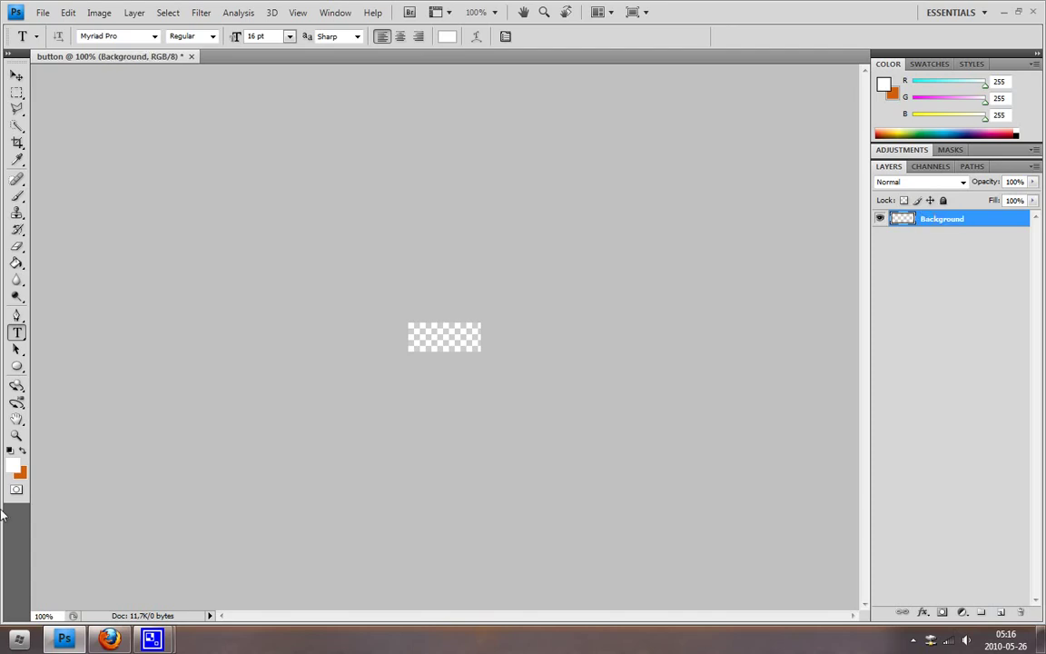
pyautogui.moveTo(16, 262)
pyautogui.mouseDown()
pyautogui.moveTo(53, 279)
pyautogui.moveTo(65, 263)
pyautogui.moveTo(52, 276)
pyautogui.mouseUp()
pyautogui.click(454, 336)
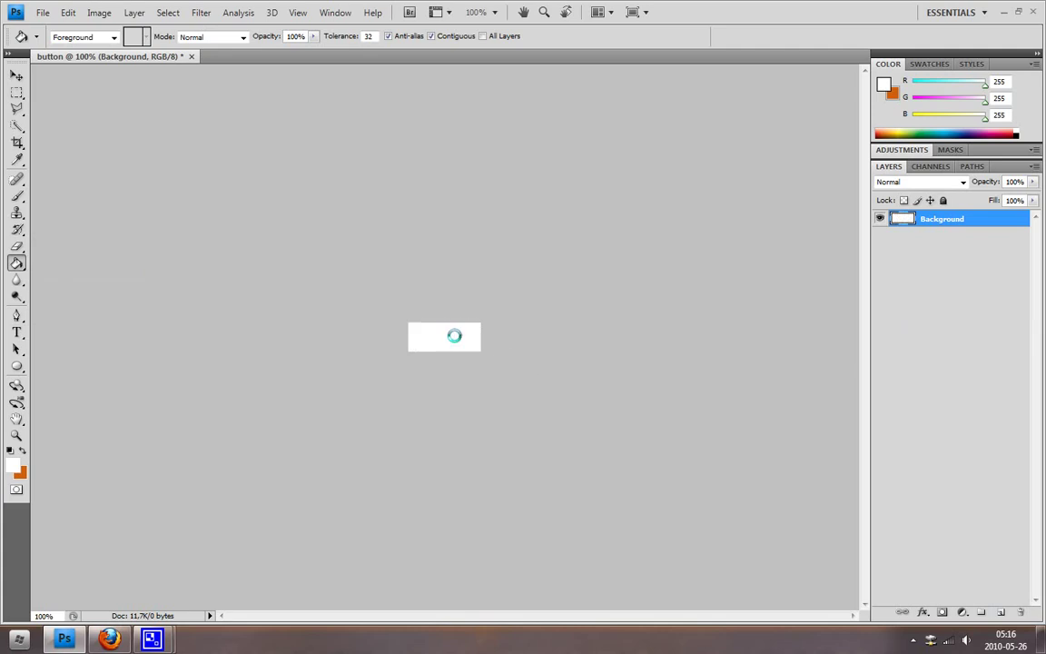
# Give the Background layer a Gradient Overlay using the purple-to-magenta preset
pyautogui.doubleClick(996, 225)
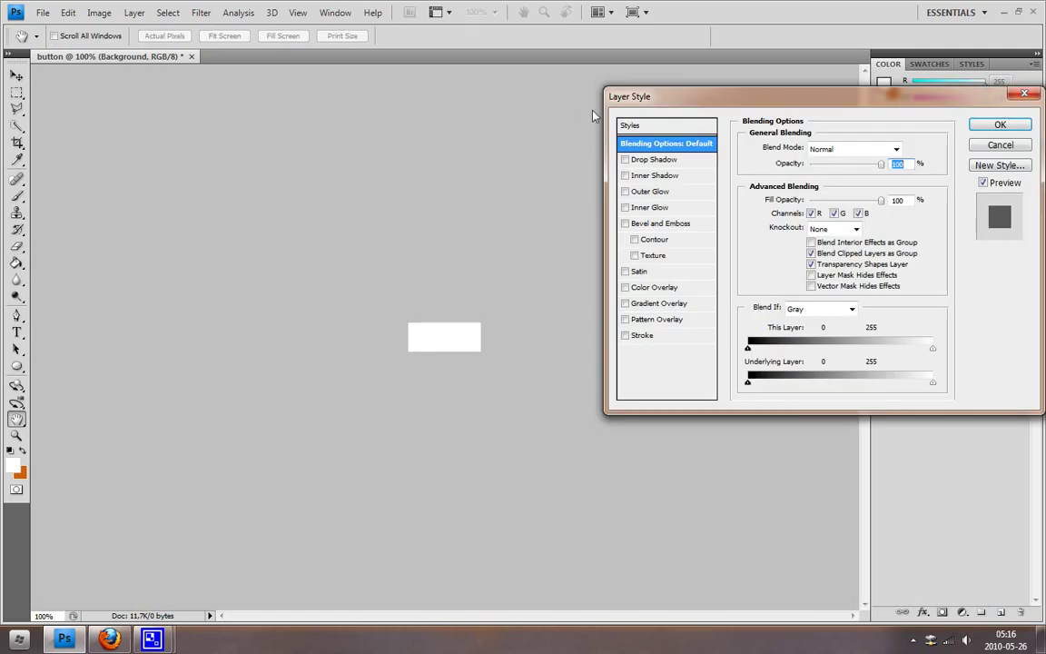
pyautogui.click(1000, 144)
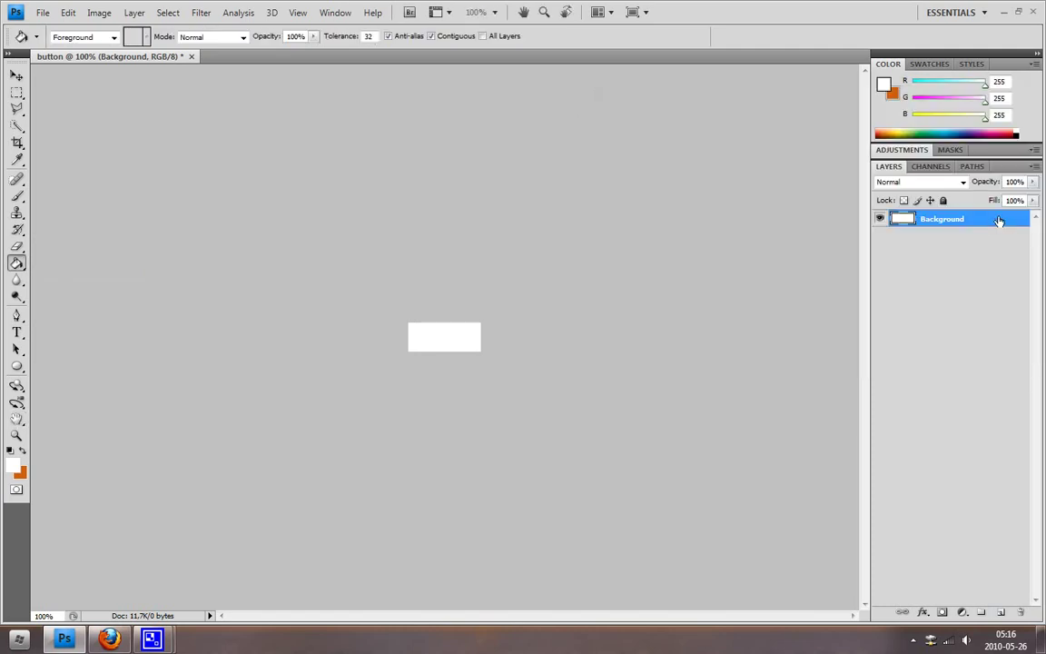
pyautogui.rightClick(999, 222)
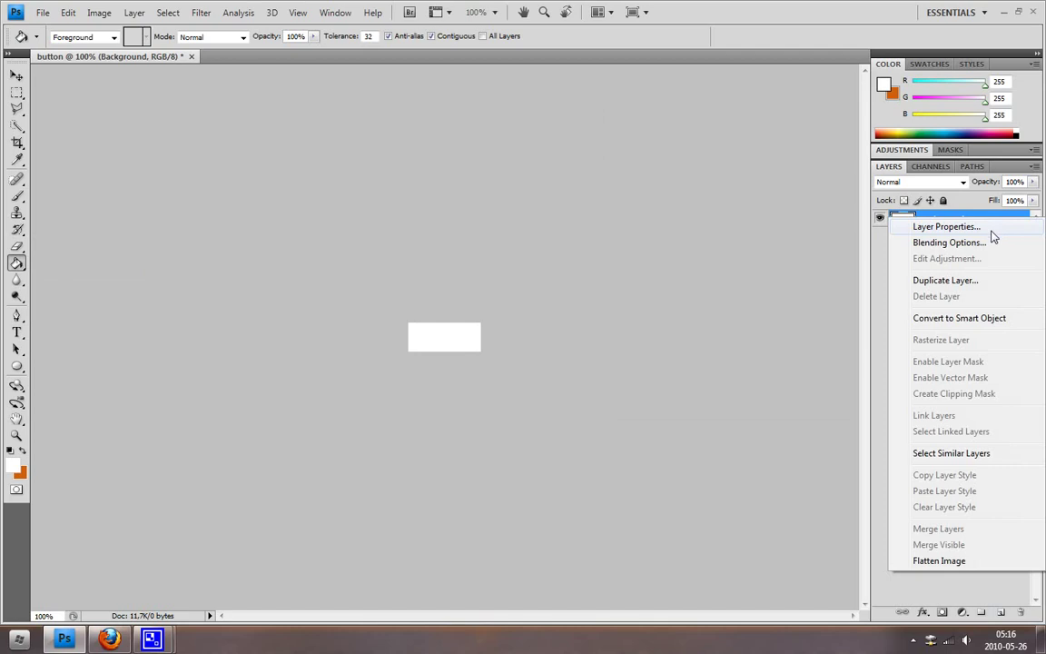
pyautogui.click(985, 246)
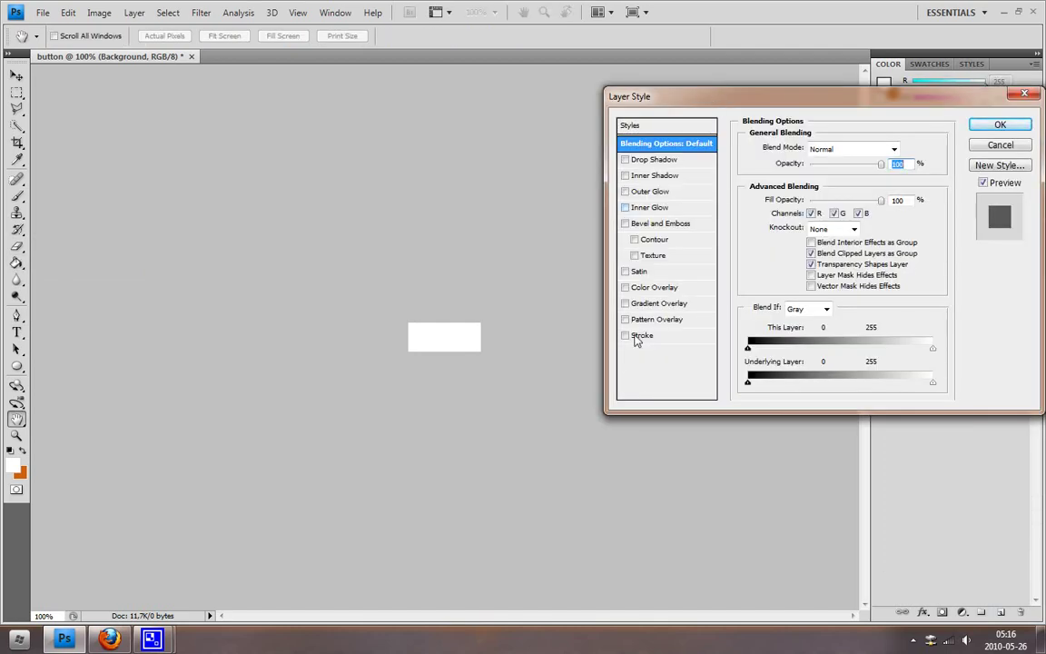
pyautogui.click(625, 303)
pyautogui.click(649, 303)
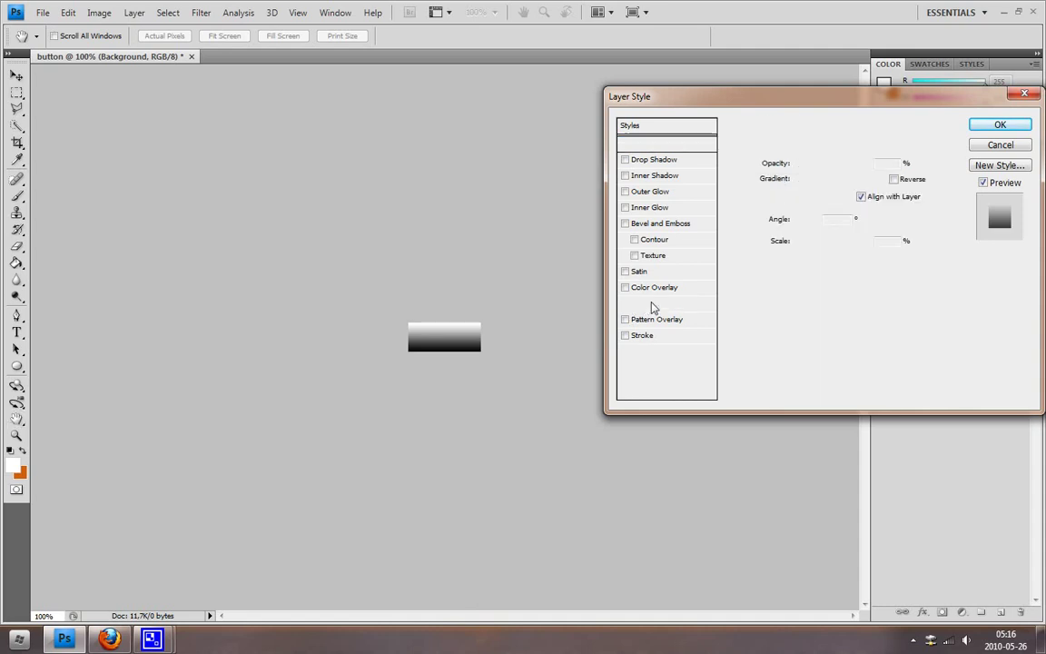
pyautogui.click(822, 178)
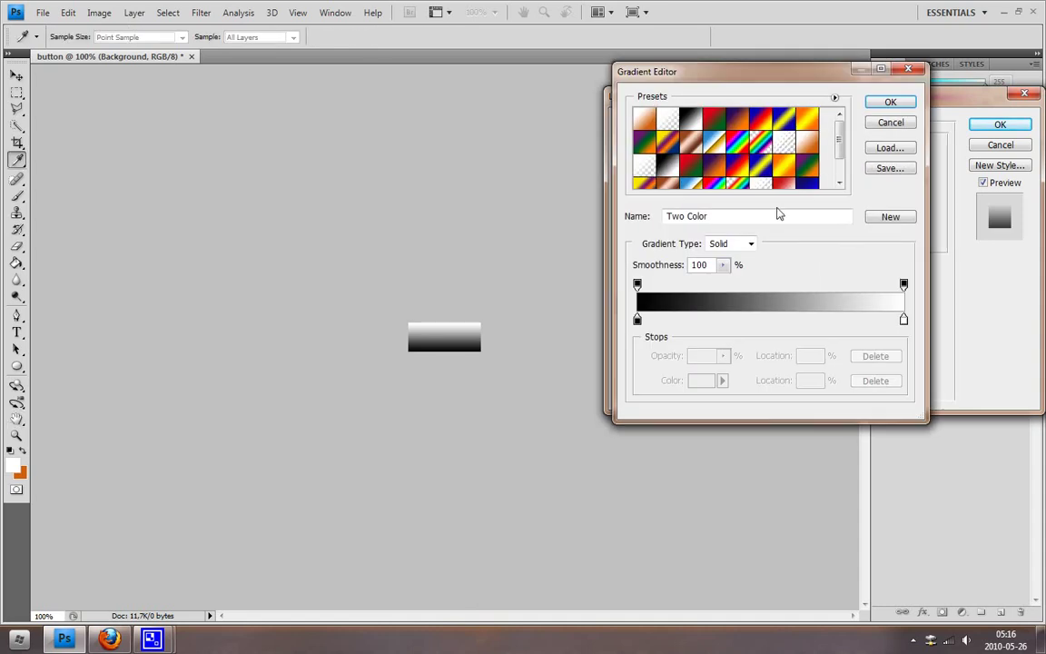
pyautogui.scroll(-2, 704, 182)
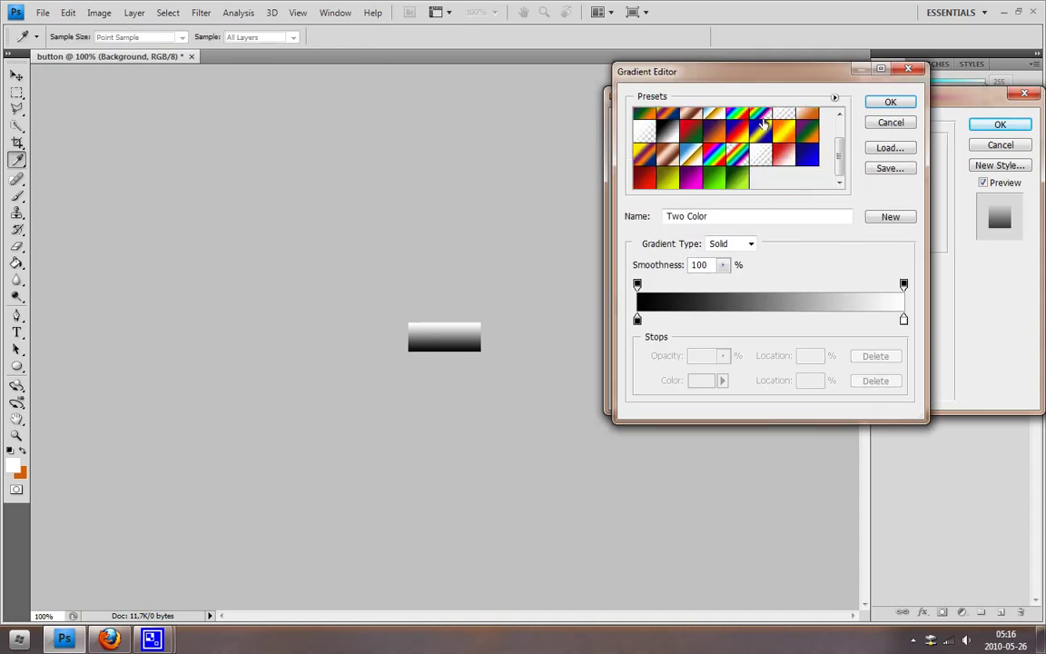
pyautogui.click(690, 178)
pyautogui.click(890, 101)
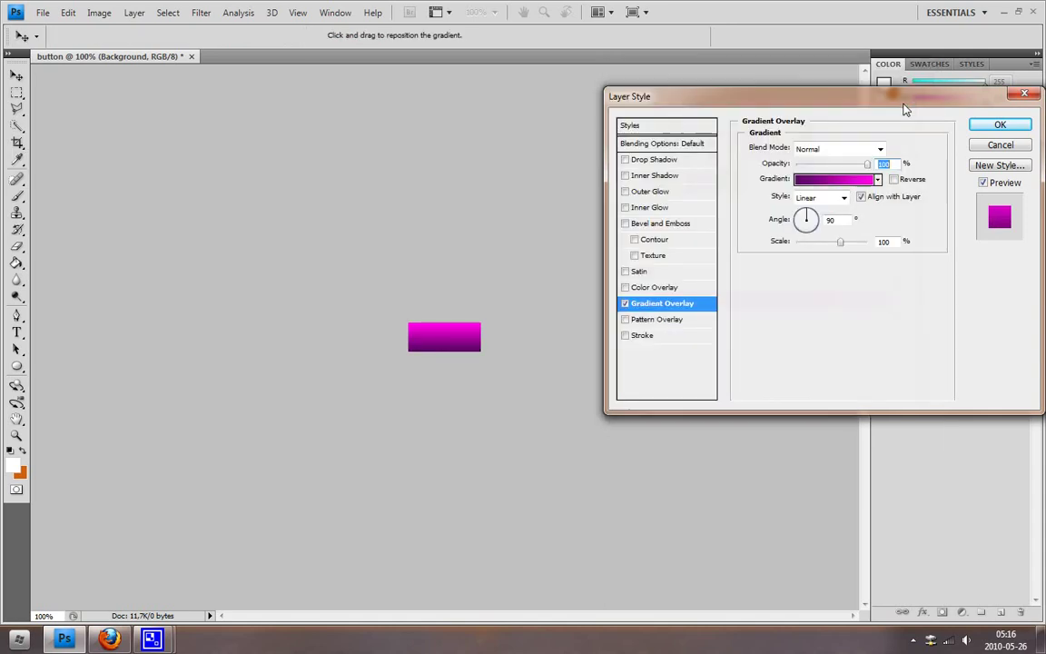
pyautogui.click(1000, 125)
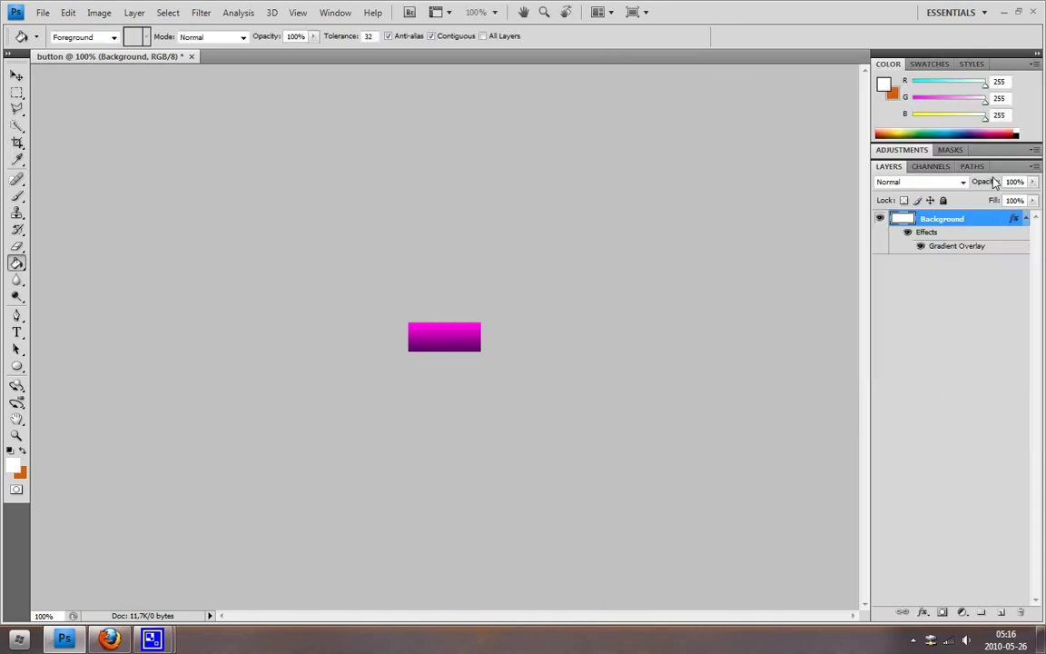
# Add a new empty layer named 'White'
pyautogui.click(998, 615)
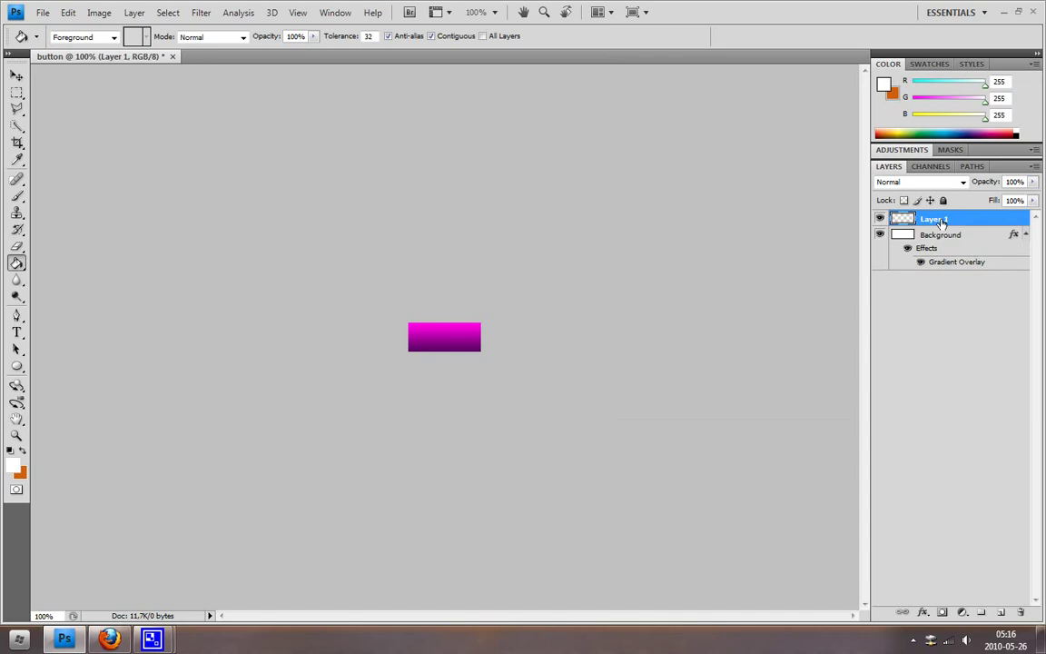
pyautogui.doubleClick(937, 219)
pyautogui.press('BackSpace')
pyautogui.write('white')
pyautogui.press('Home')
pyautogui.press('Delete')
pyautogui.write('W')
pyautogui.press('Return')
# Draw a rectangular marquee selection over part of the button
pyautogui.click(16, 93)
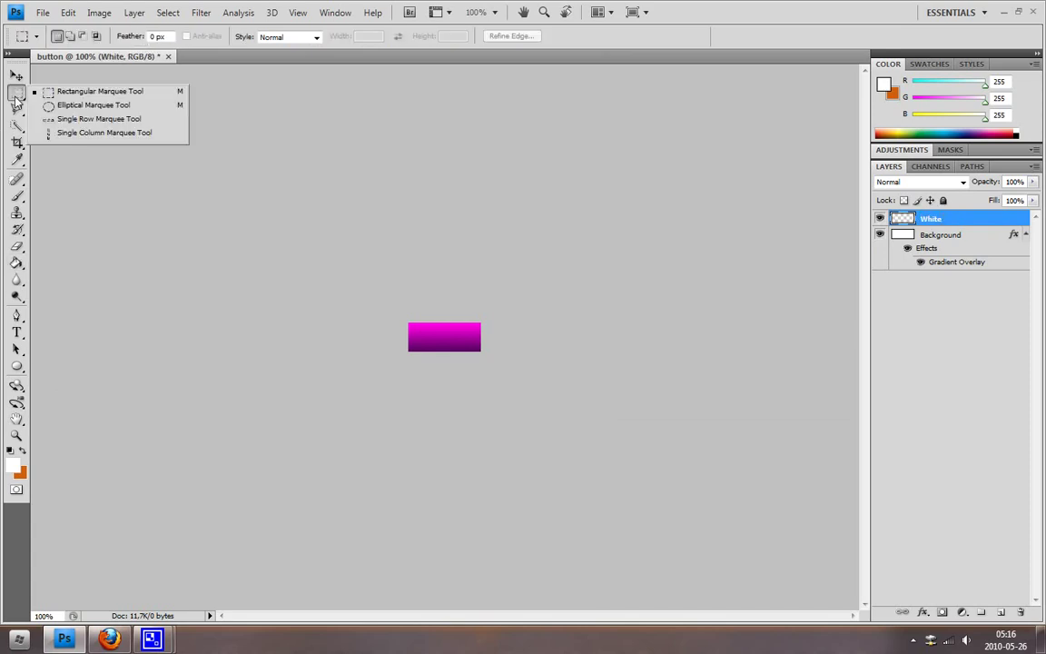
pyautogui.click(61, 94)
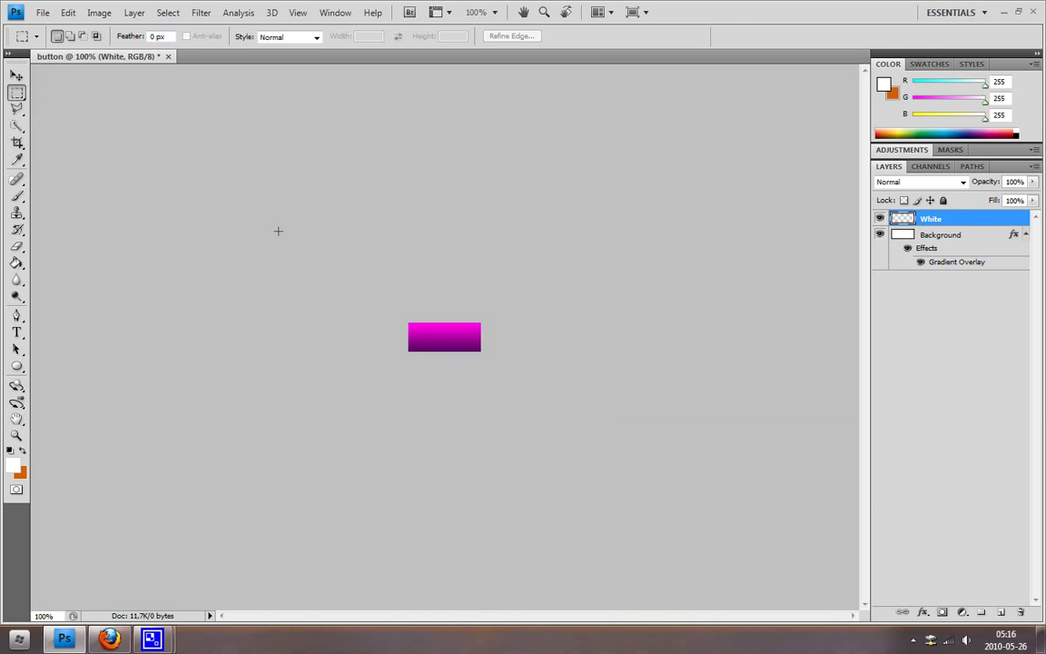
pyautogui.moveTo(401, 359); pyautogui.dragTo(505, 344)
# Select the button's upper half and fill it white on the White layer
pyautogui.moveTo(408, 323); pyautogui.dragTo(480, 338)
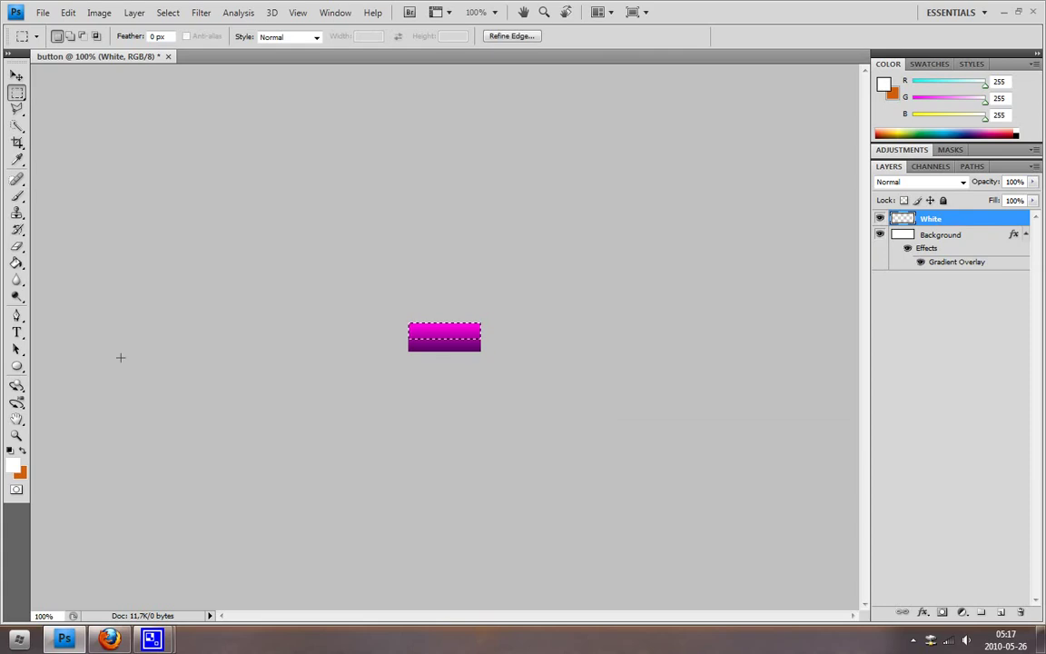
pyautogui.click(17, 263)
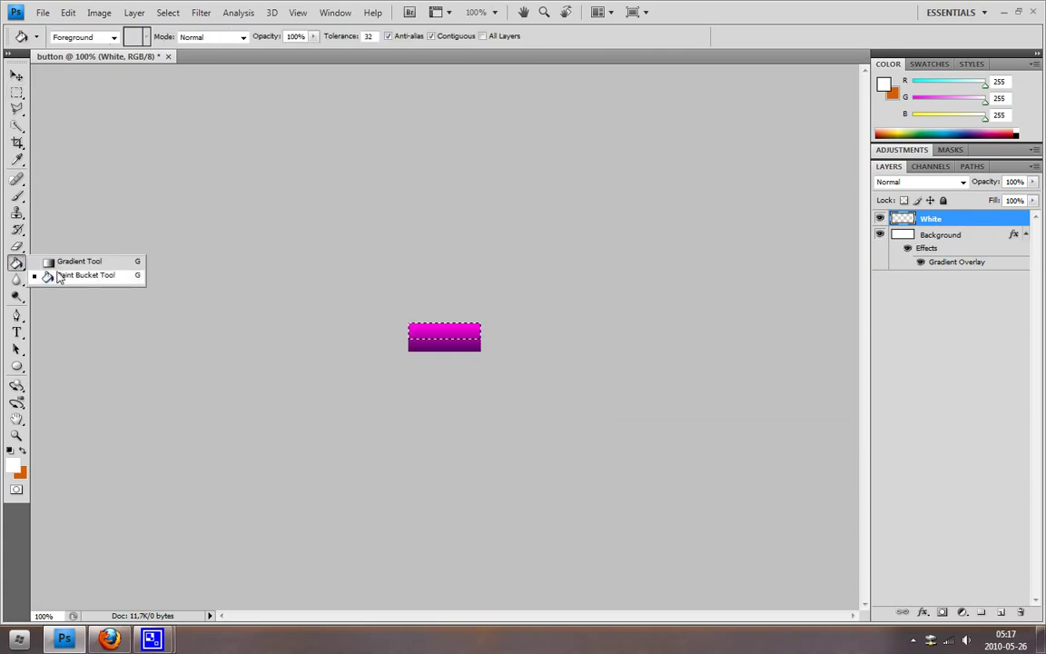
pyautogui.click(76, 277)
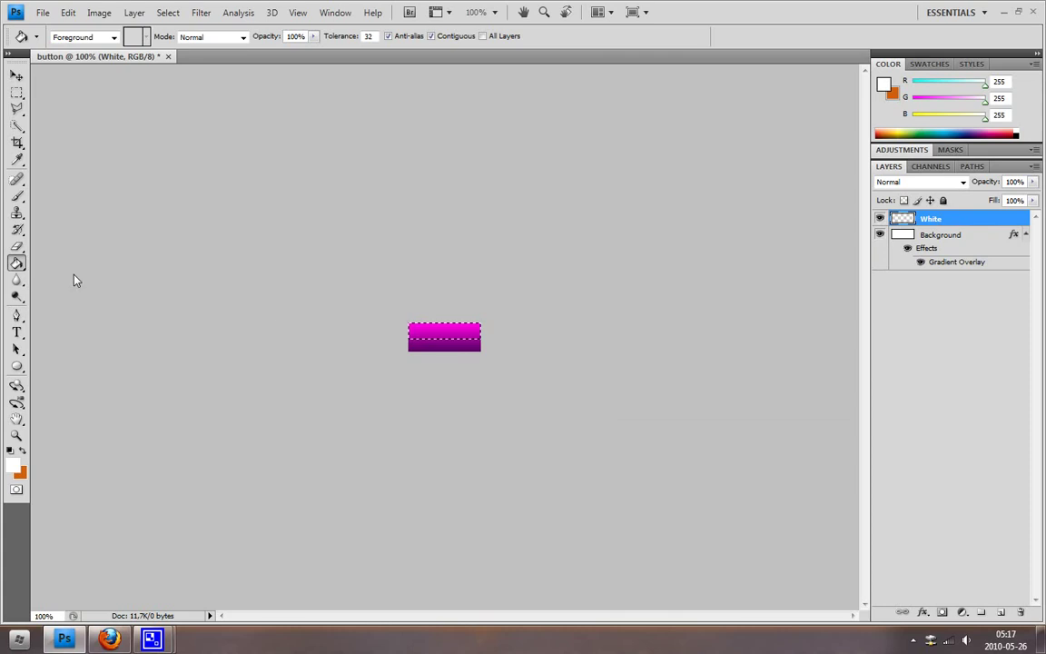
pyautogui.click(436, 336)
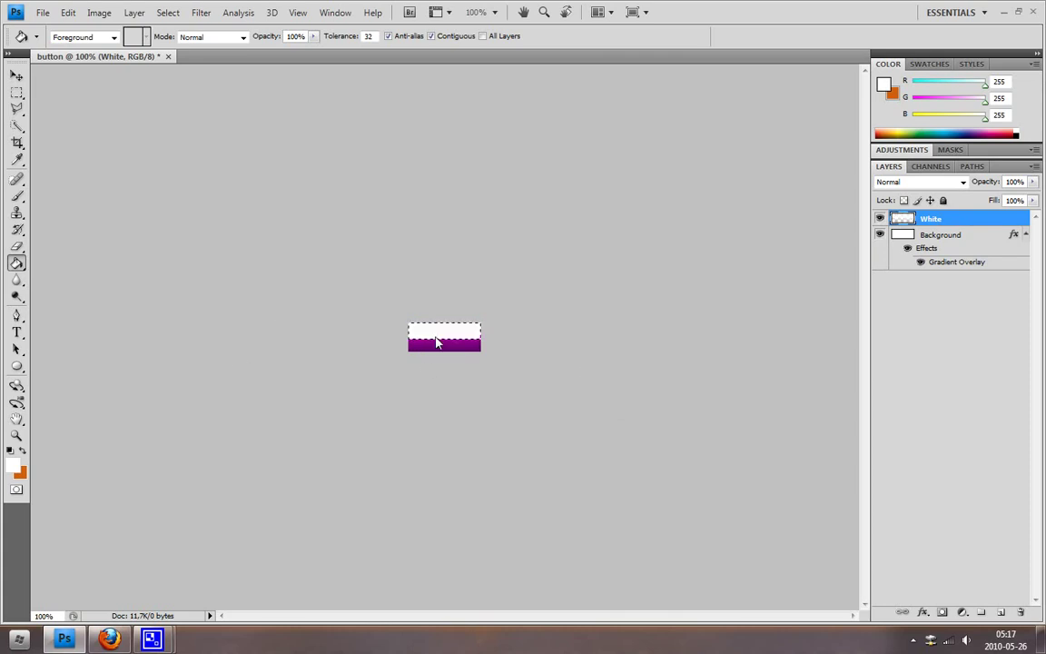
# Set the White layer's opacity to 30% and clear the selection
pyautogui.click(1014, 182)
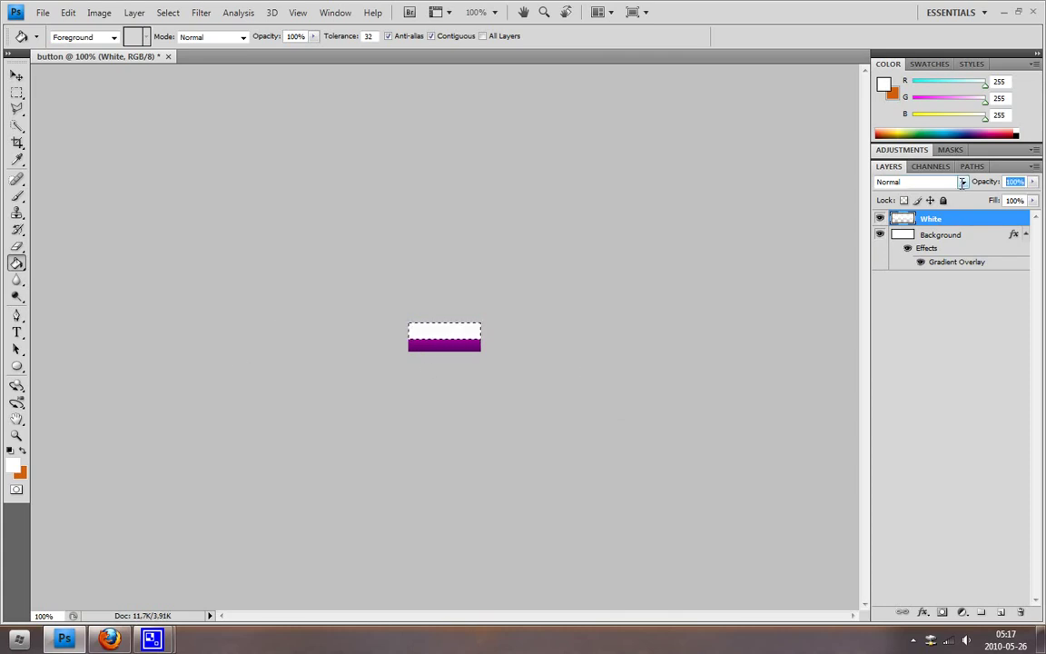
pyautogui.write('30')
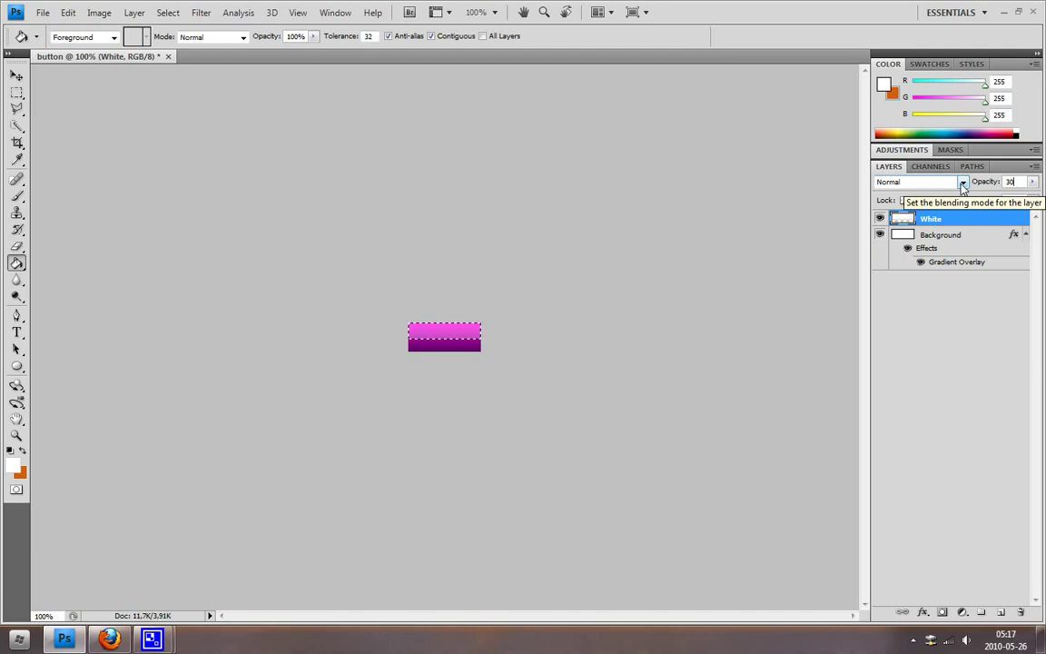
pyautogui.press('Return')
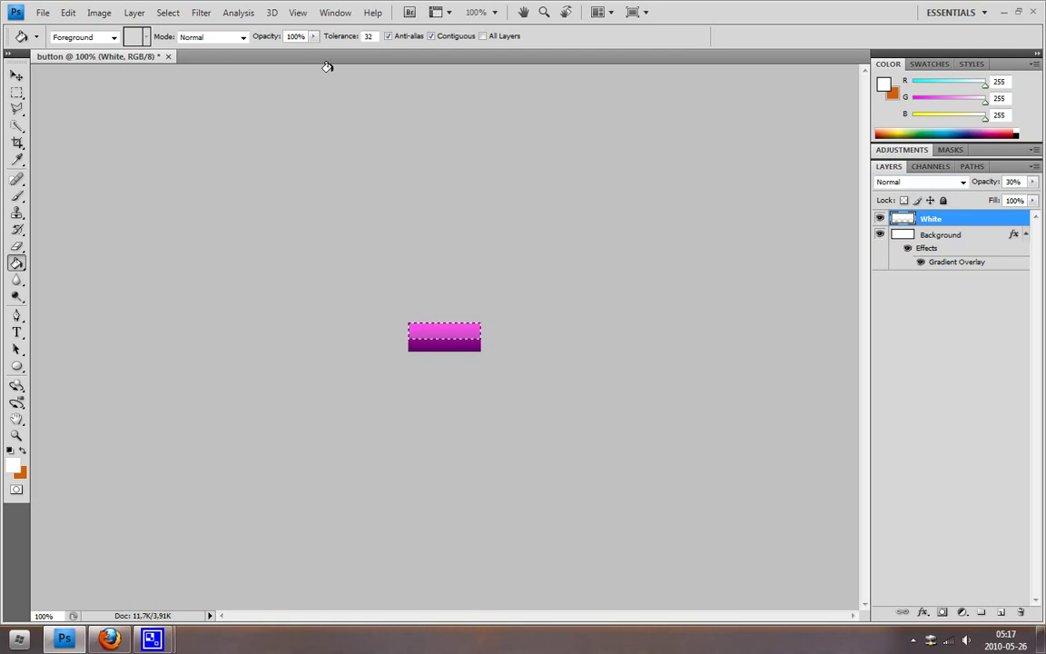
pyautogui.hotkey('ctrl', 'd')
pyautogui.click(974, 238)
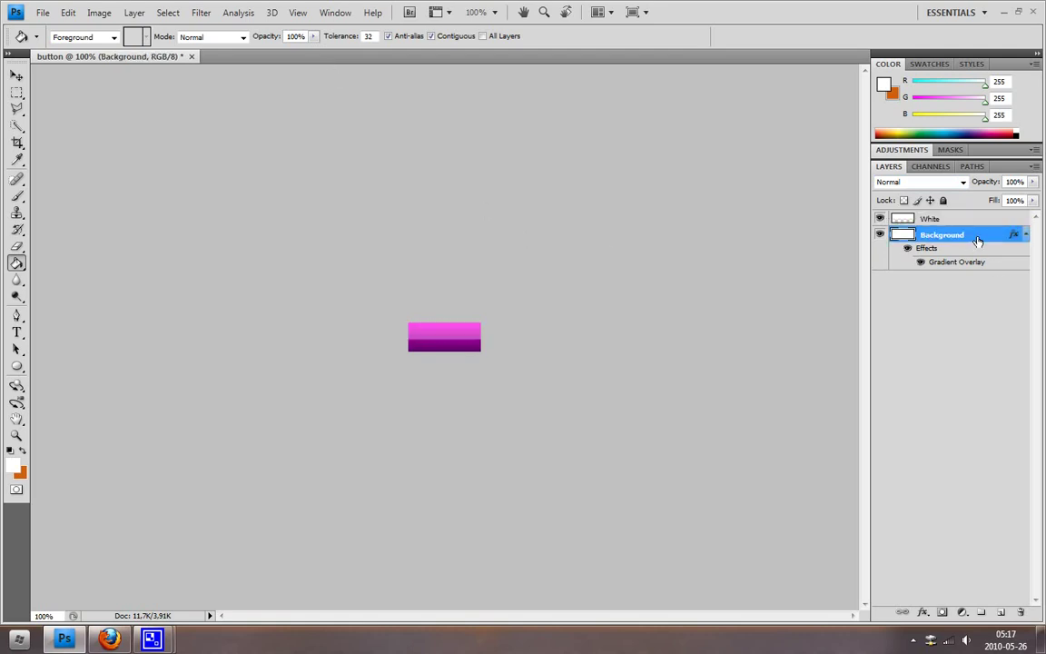
# Add a pure white (#ffffff) Inner Glow to the Background layer's style
pyautogui.doubleClick(977, 238)
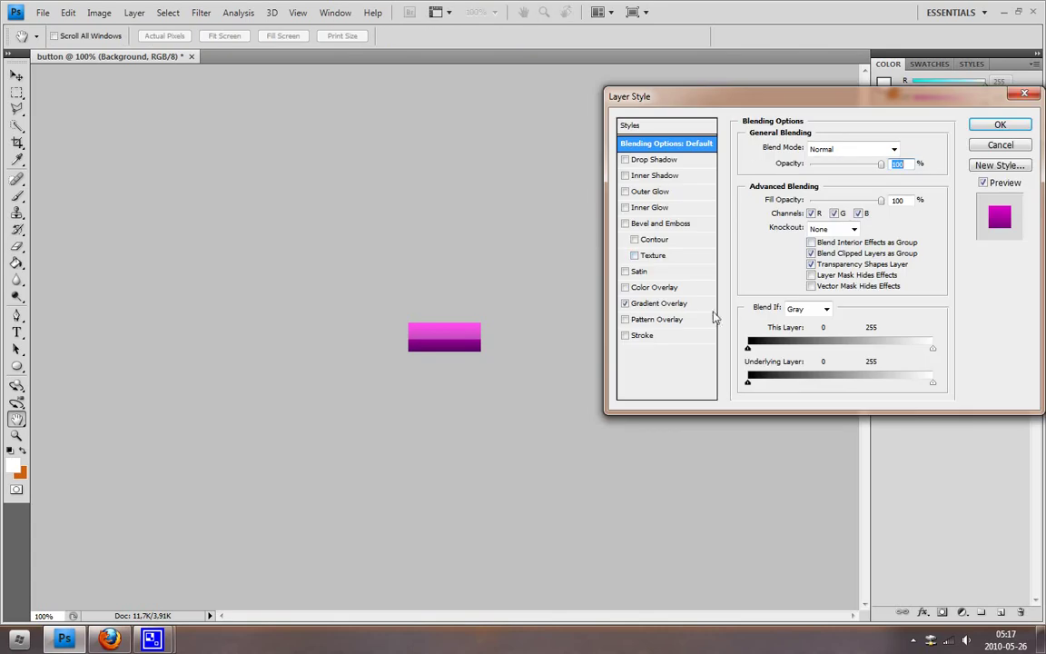
pyautogui.click(625, 208)
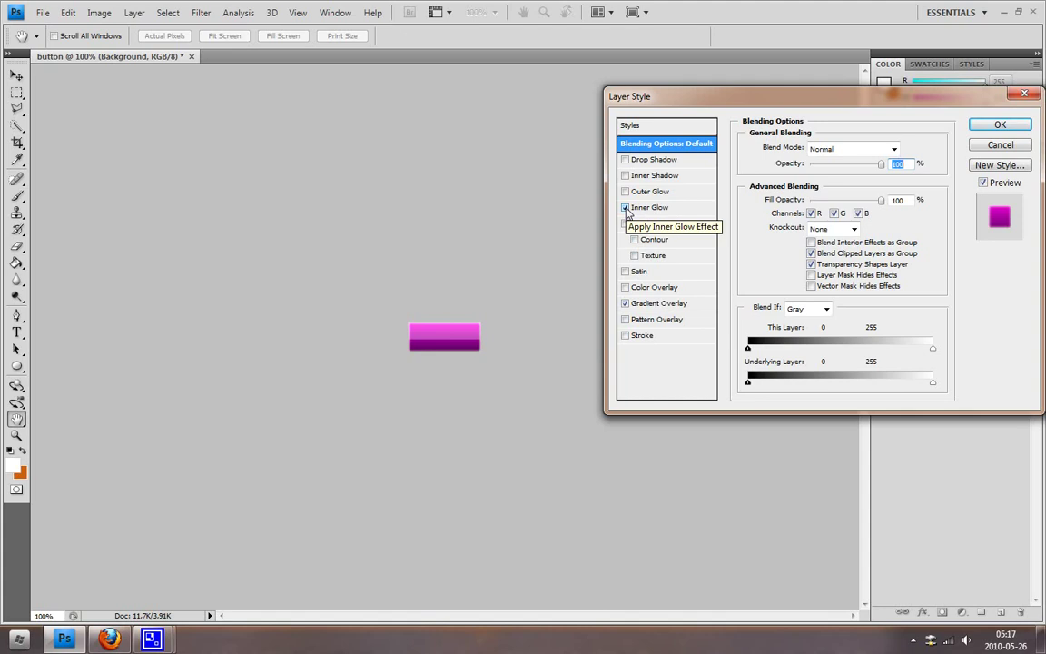
pyautogui.click(659, 207)
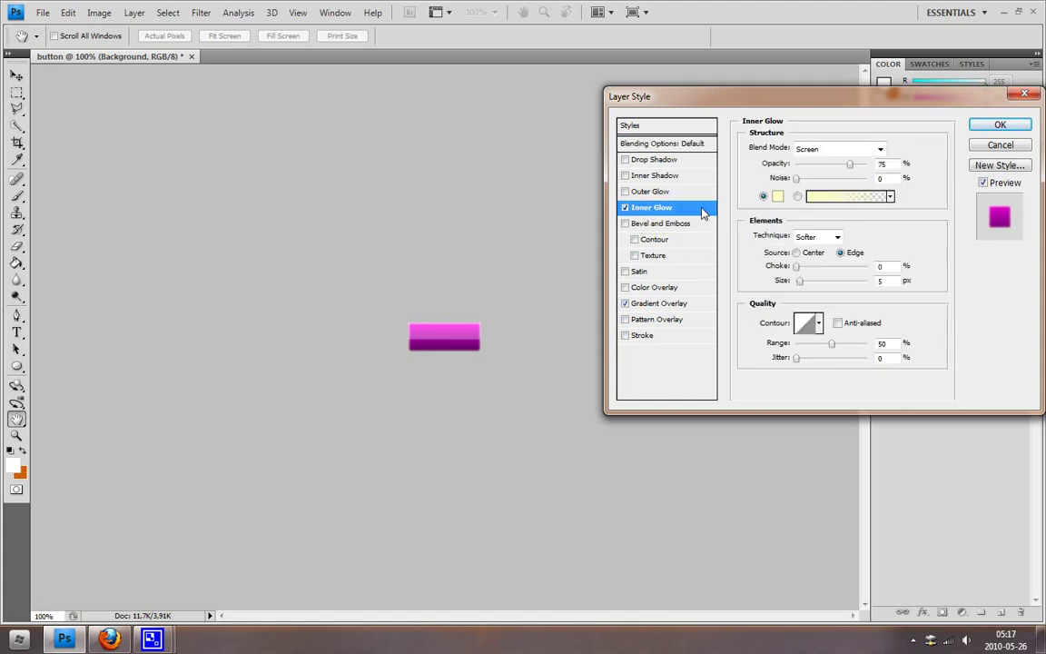
pyautogui.click(778, 198)
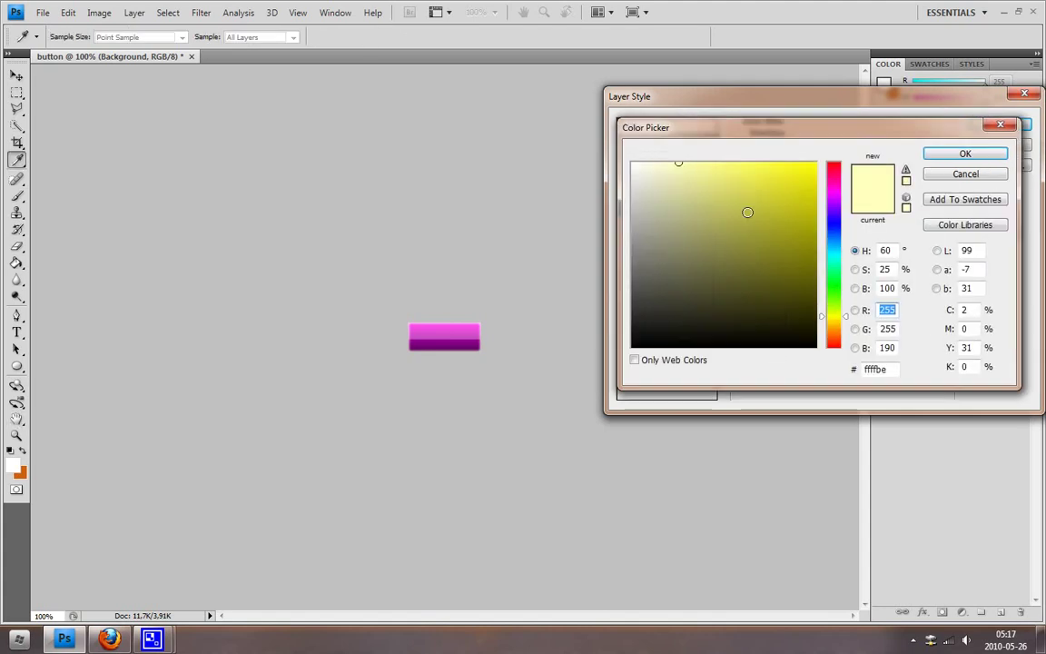
pyautogui.moveTo(748, 212); pyautogui.dragTo(551, 103)
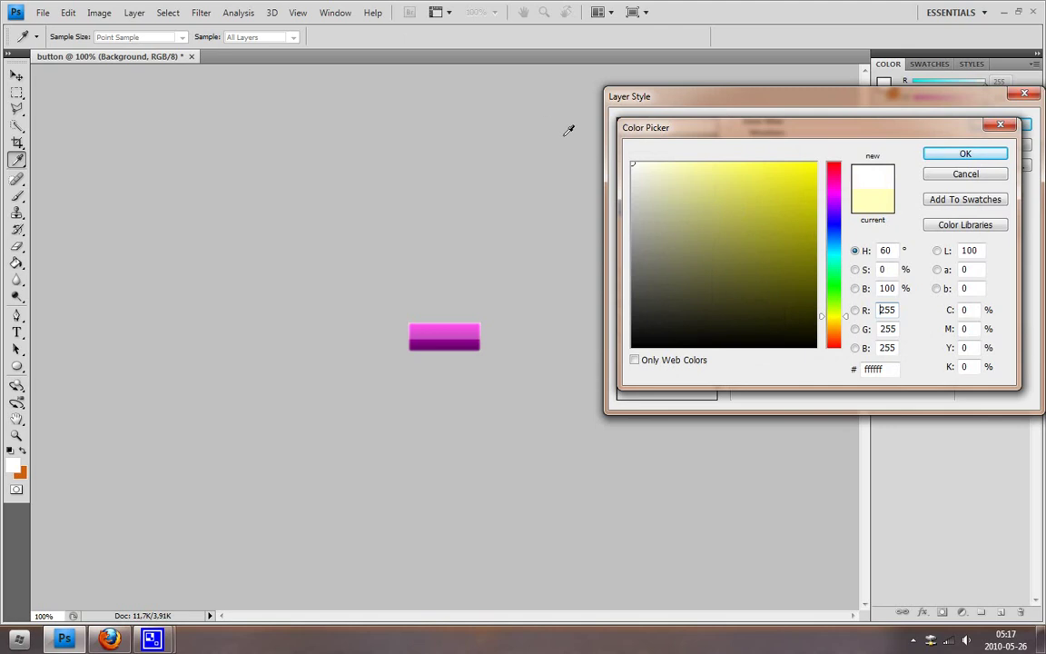
pyautogui.click(965, 154)
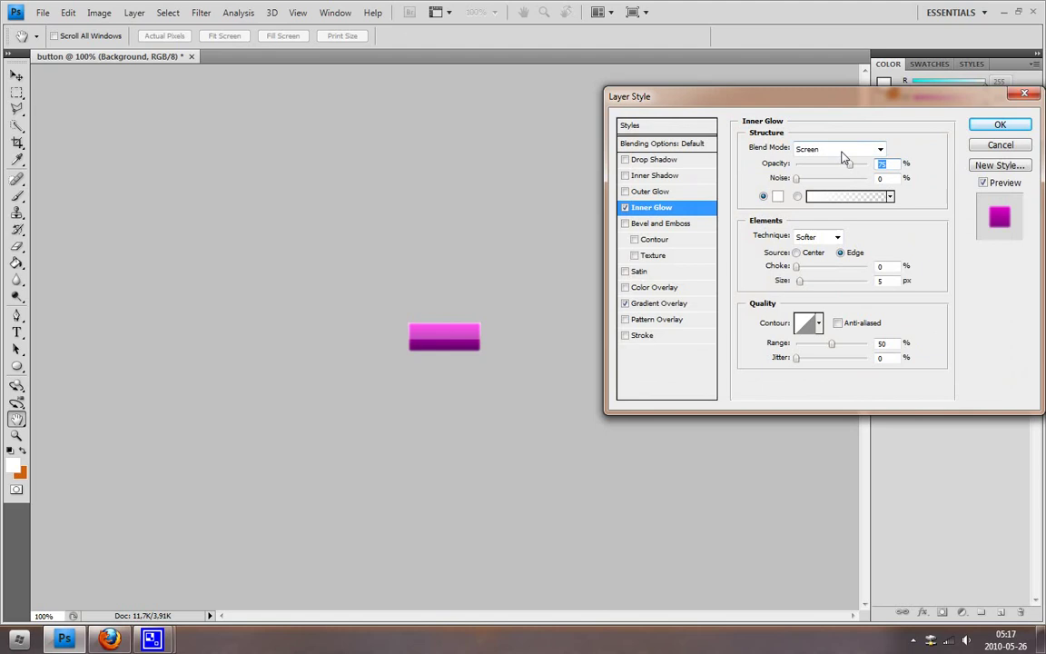
pyautogui.click(999, 126)
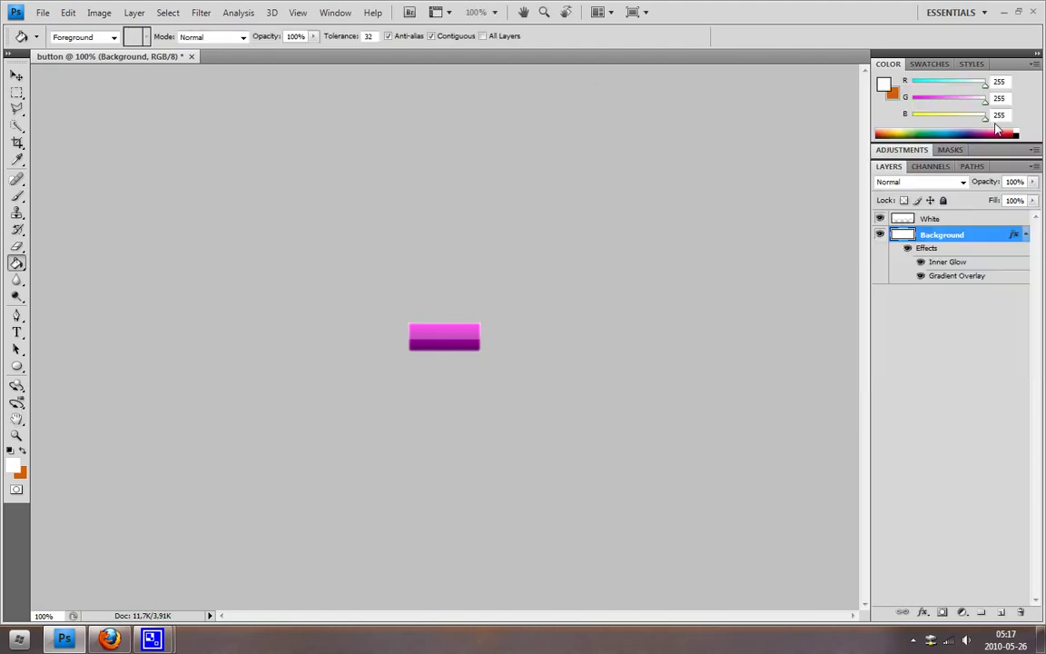
pyautogui.click(935, 220)
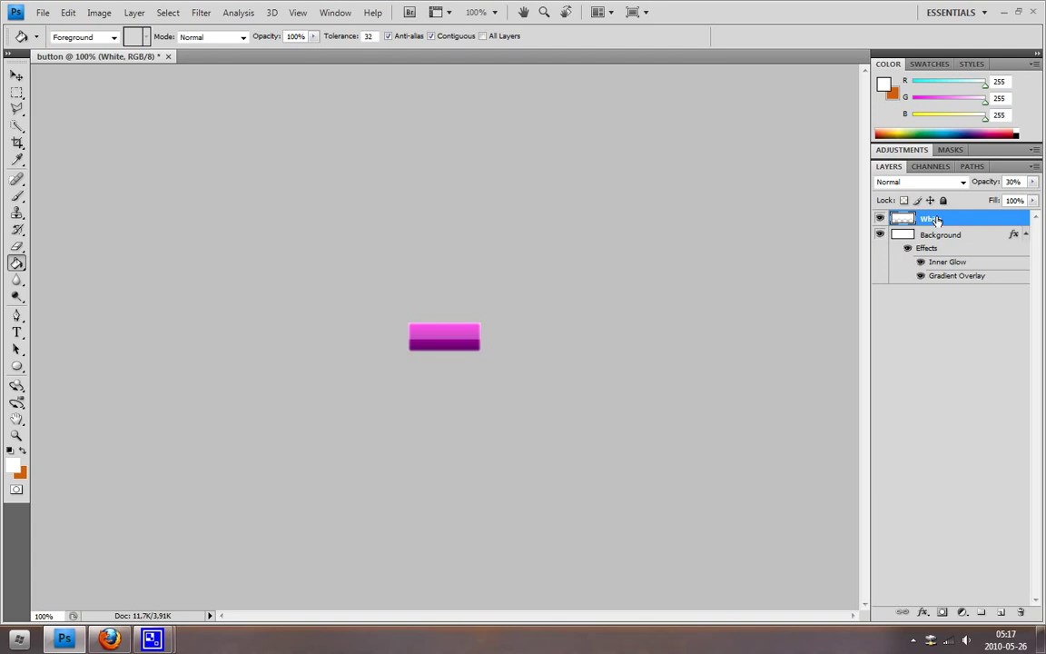
pyautogui.click(13, 335)
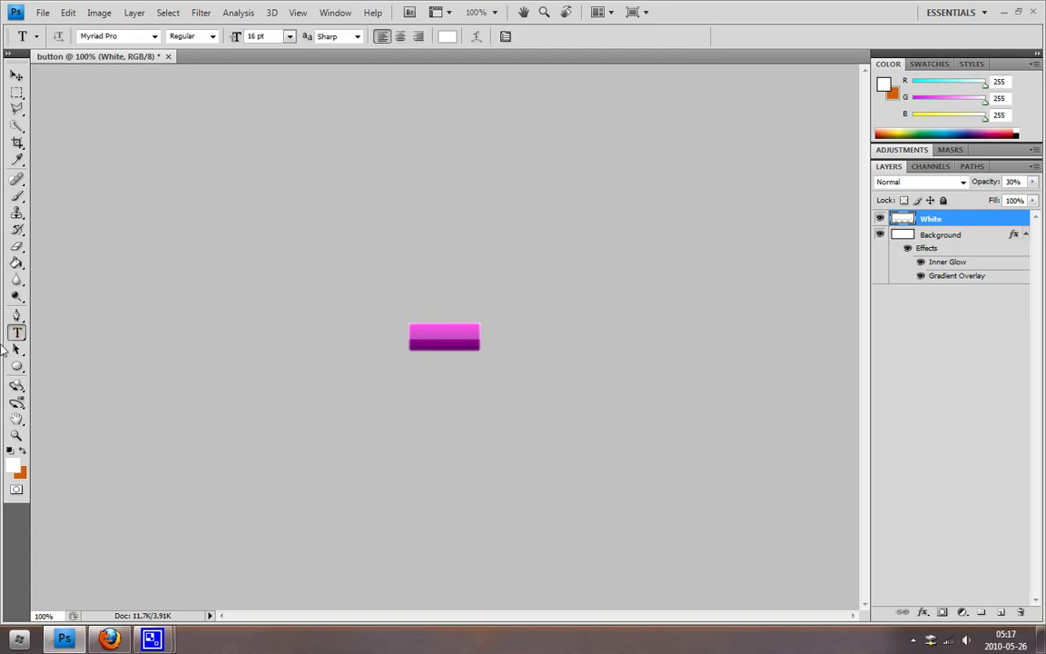
# Type the label 'Home' on the button, nudge it to centre, and commit it
pyautogui.click(436, 342)
pyautogui.write('H')
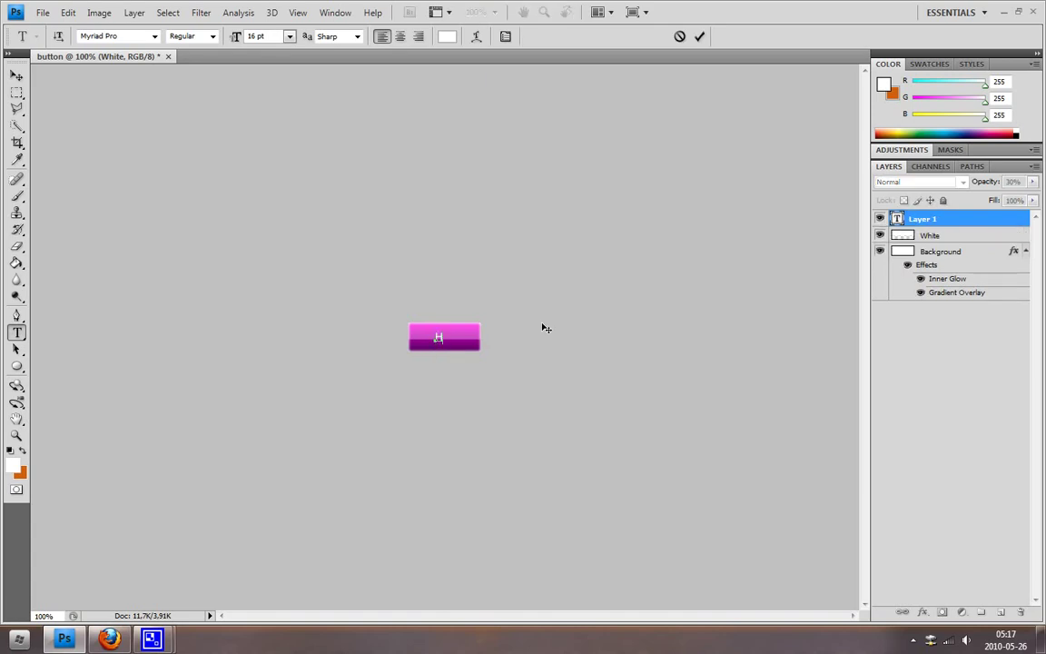
pyautogui.write('ome')
pyautogui.moveTo(506, 380); pyautogui.dragTo(509, 381)
pyautogui.click(702, 36)
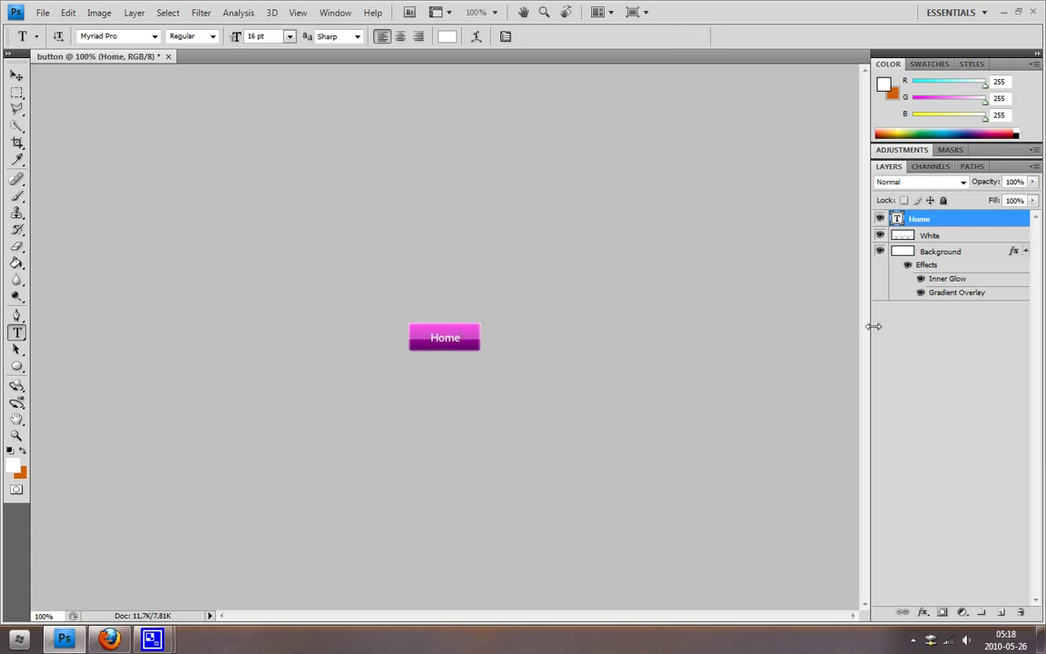
# Add a 2 px black outside Stroke to the Home text layer
pyautogui.rightClick(1001, 220)
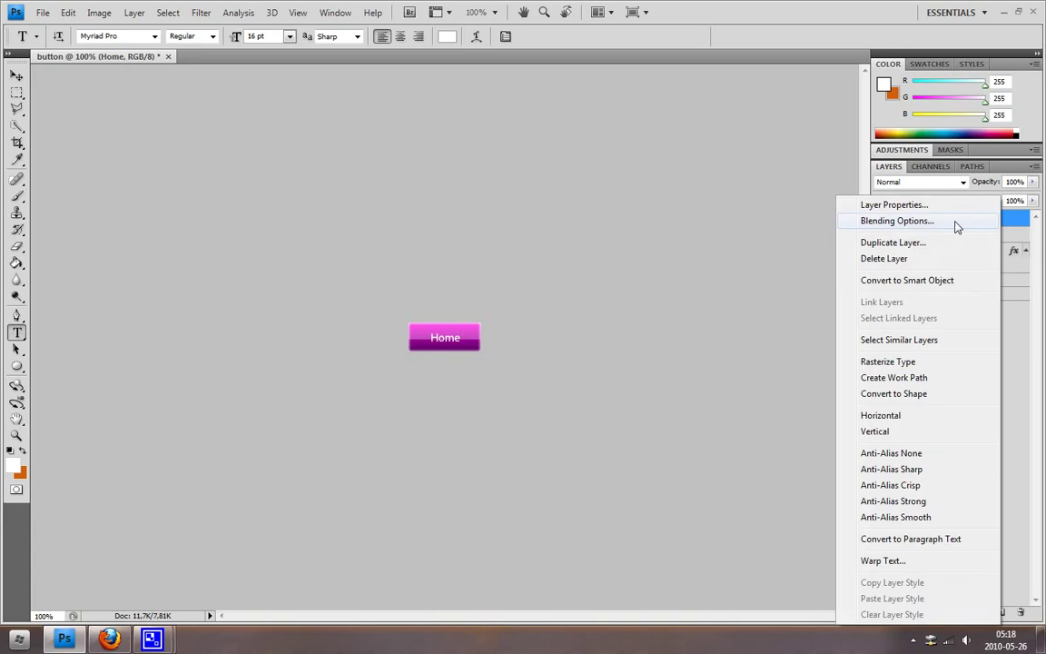
pyautogui.click(956, 226)
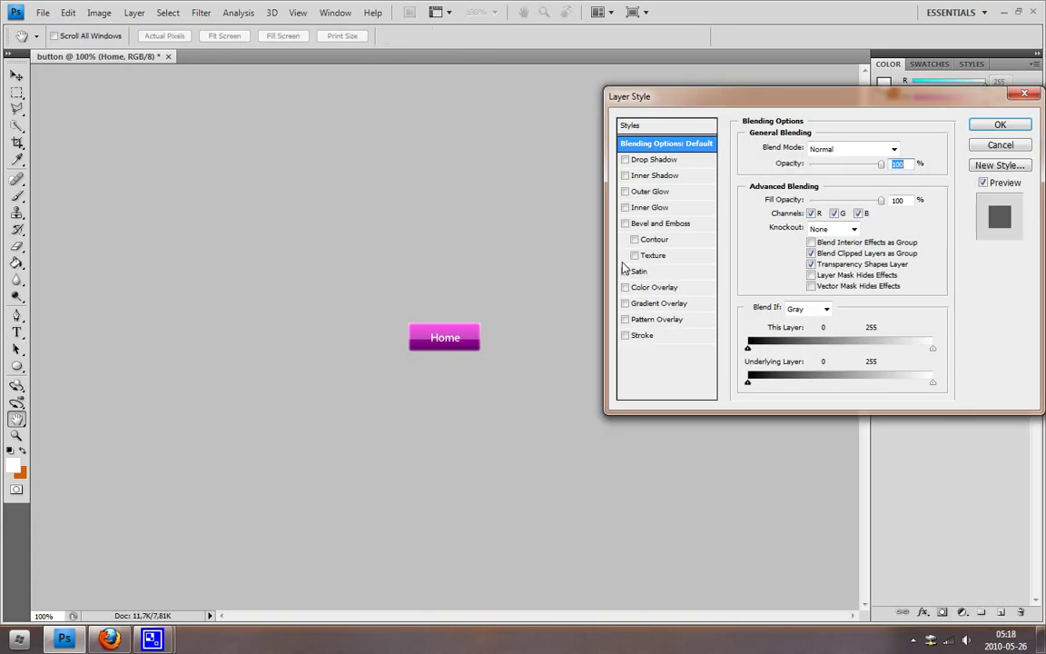
pyautogui.click(625, 336)
pyautogui.click(642, 336)
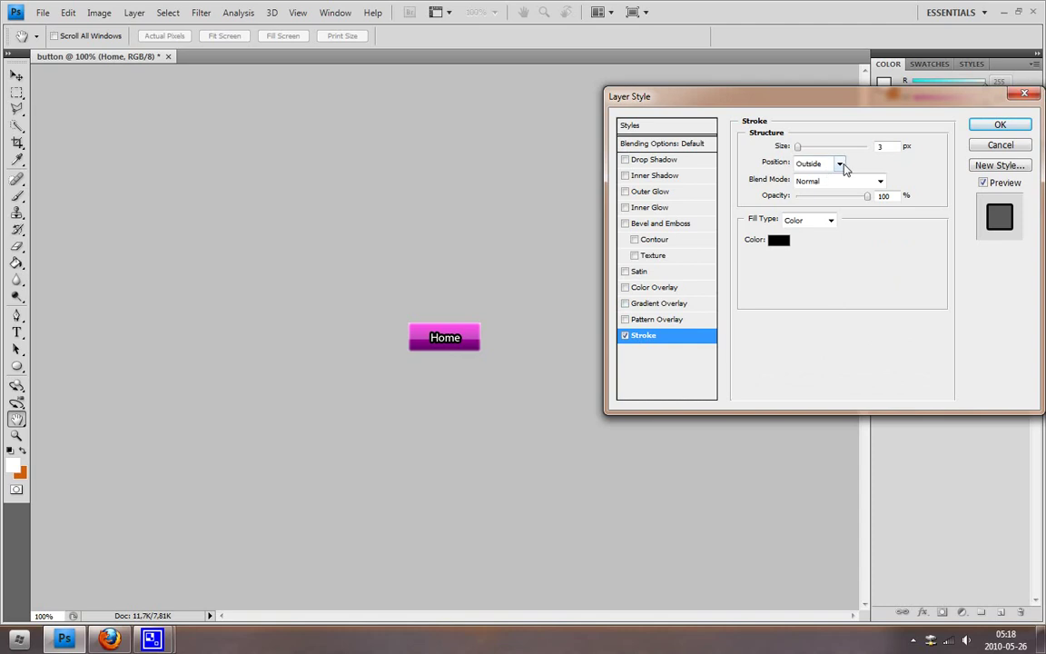
pyautogui.doubleClick(892, 145)
pyautogui.write('2')
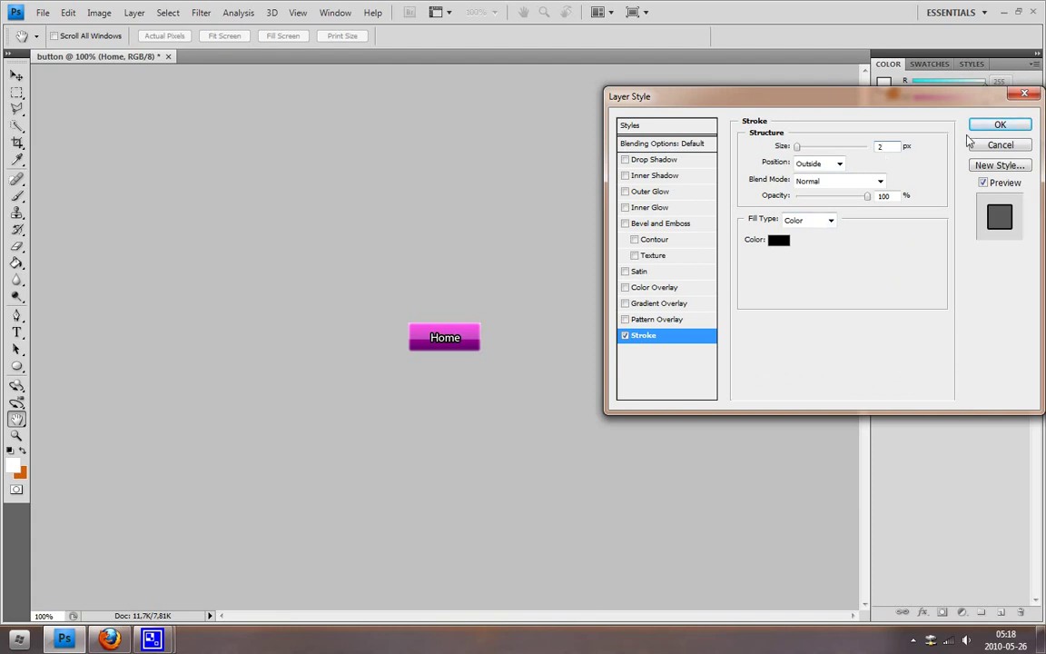
pyautogui.click(1000, 125)
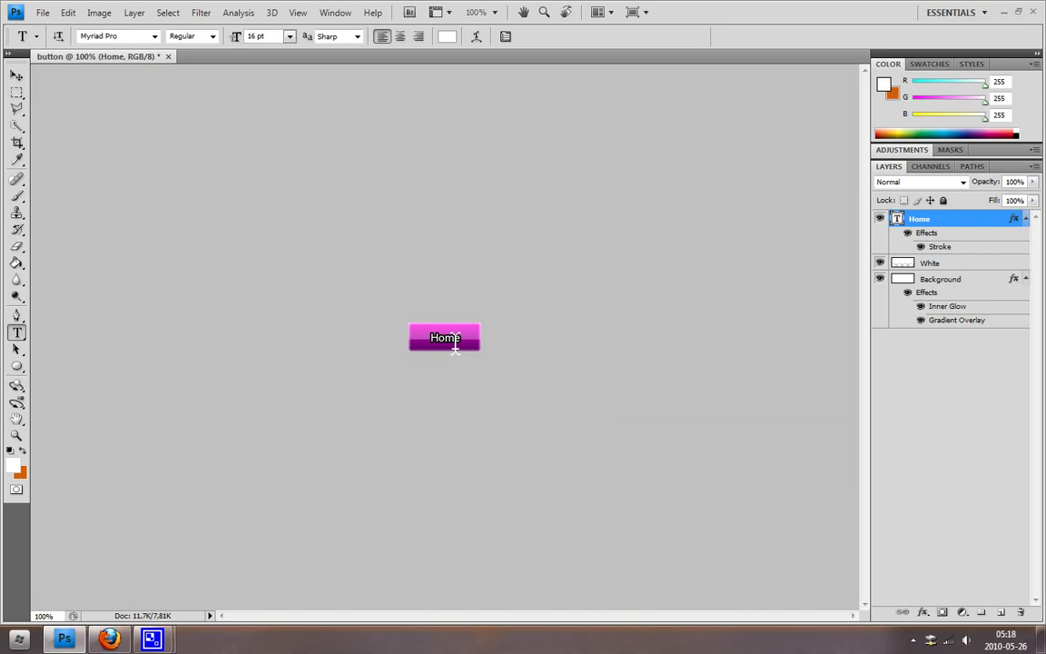
# Rename the Background layer to 'Background 1'
pyautogui.click(944, 280)
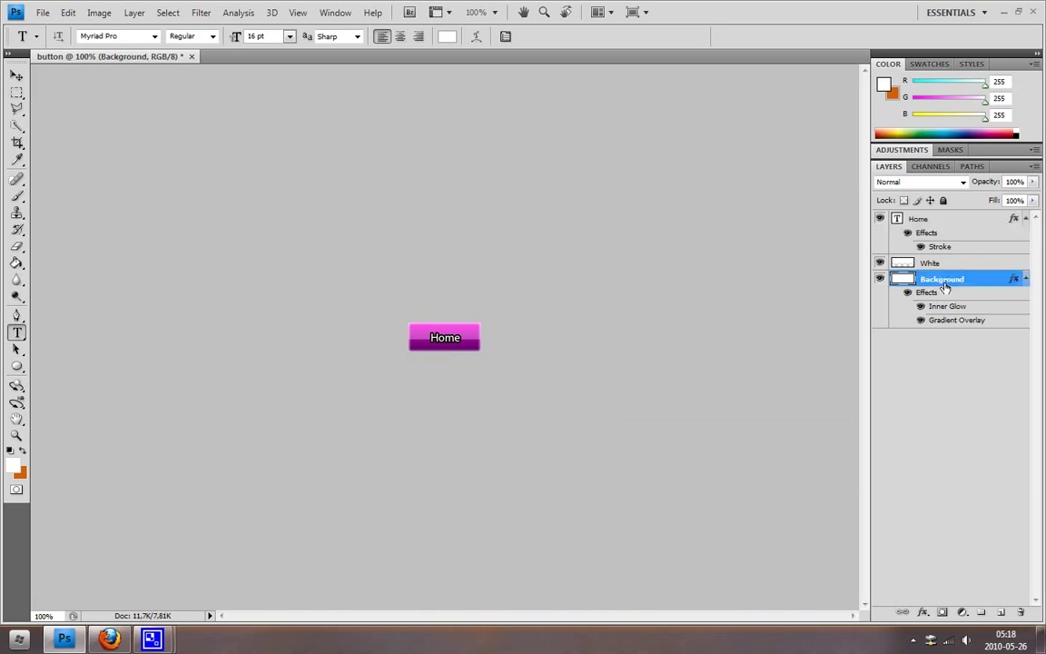
pyautogui.doubleClick(941, 279)
pyautogui.press('End')
pyautogui.press('Return')
# Duplicate Background 1, rename the copy 'Background 2', and move it below Background 1
pyautogui.hotkey('ctrl', 'j')
pyautogui.click(956, 333)
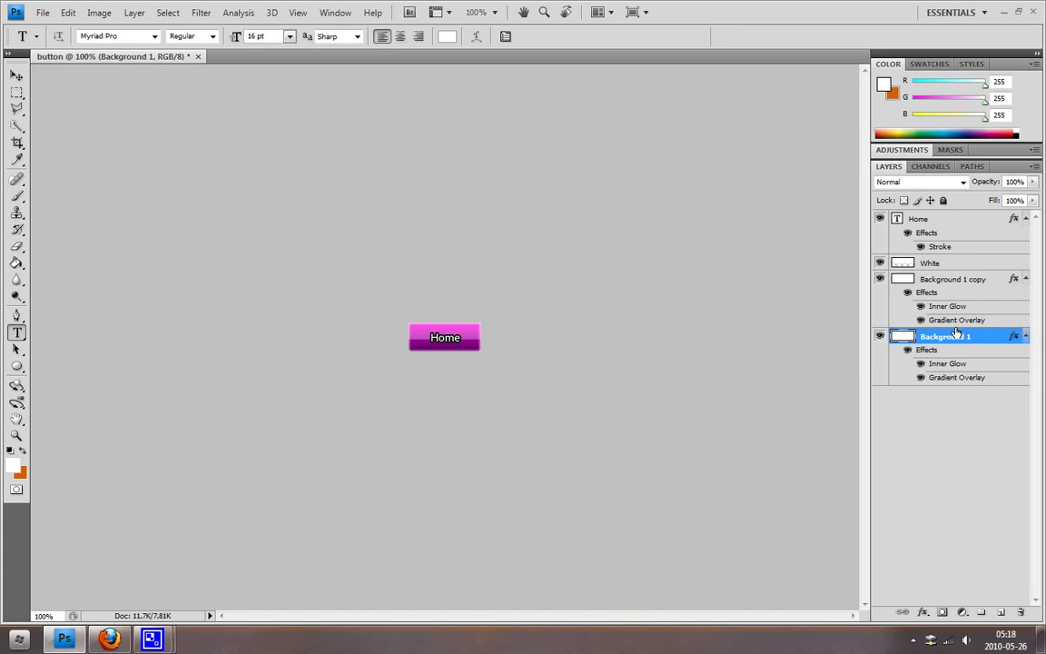
pyautogui.doubleClick(981, 279)
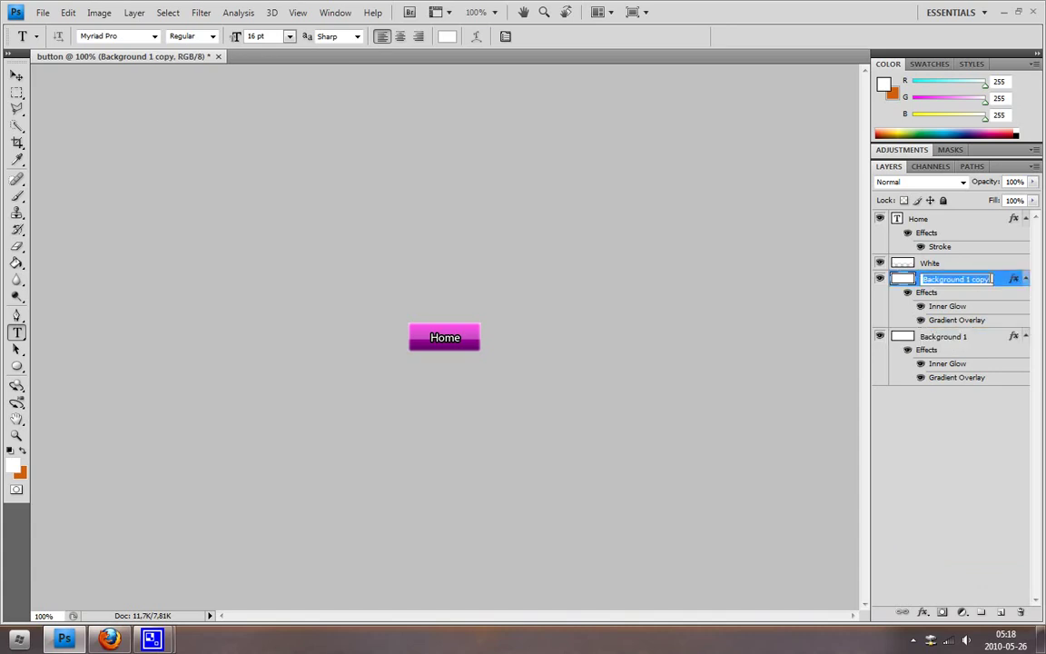
pyautogui.moveTo(992, 279); pyautogui.dragTo(966, 279)
pyautogui.press('BackSpace')
pyautogui.write('2')
pyautogui.press('Return')
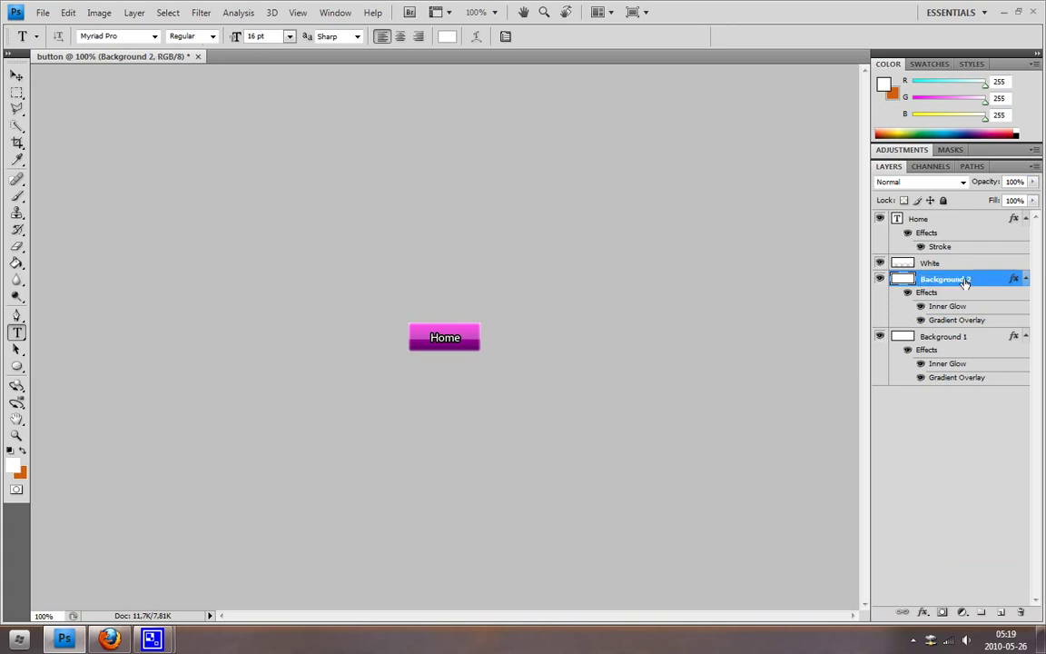
pyautogui.moveTo(965, 282); pyautogui.dragTo(944, 393)
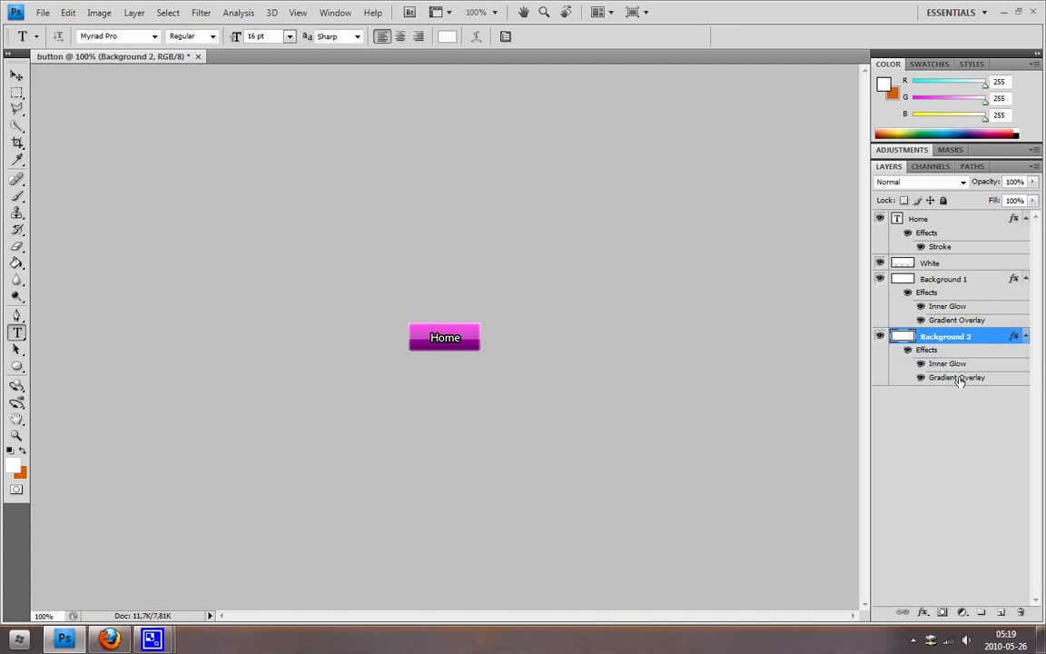
# Swap Background 2's purple gradient overlay for the dark-to-light green preset gradient
pyautogui.doubleClick(958, 380)
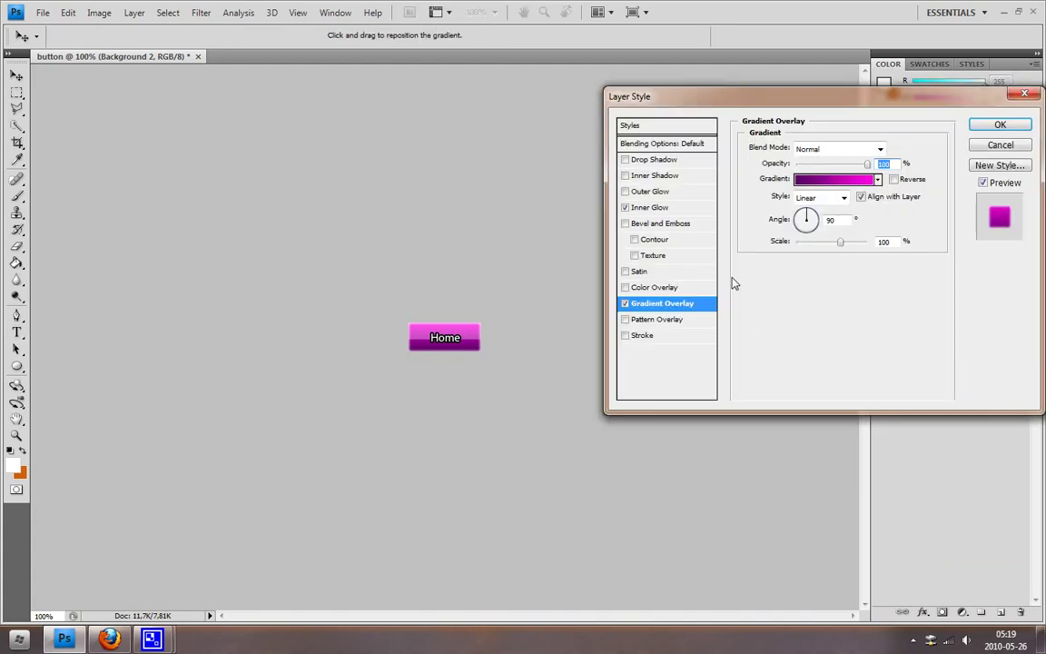
pyautogui.click(822, 180)
pyautogui.scroll(-3, 736, 172)
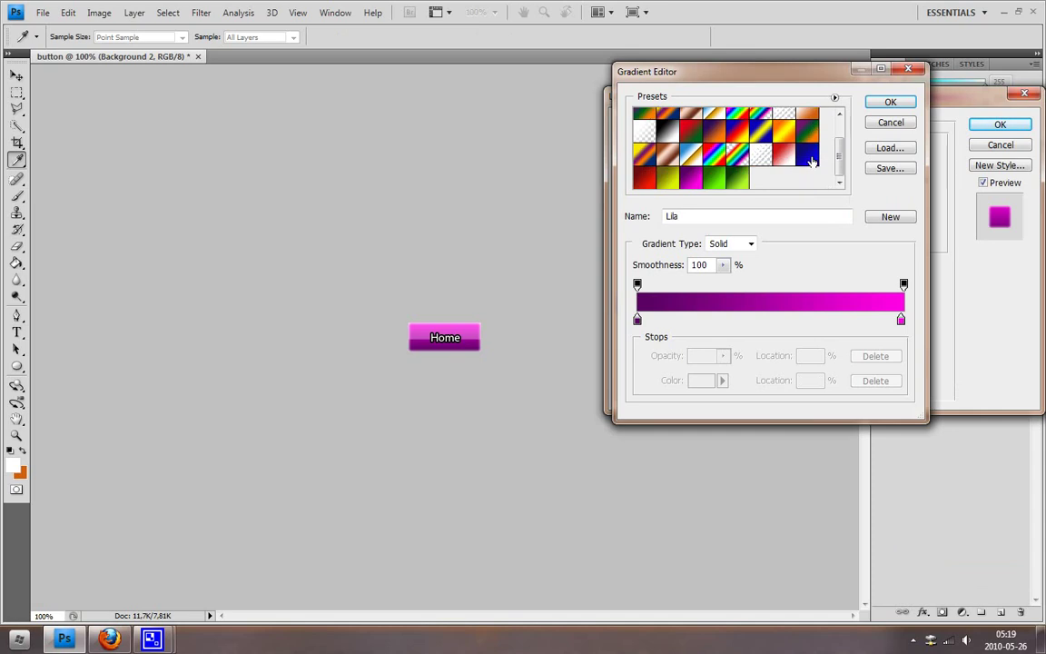
pyautogui.click(737, 180)
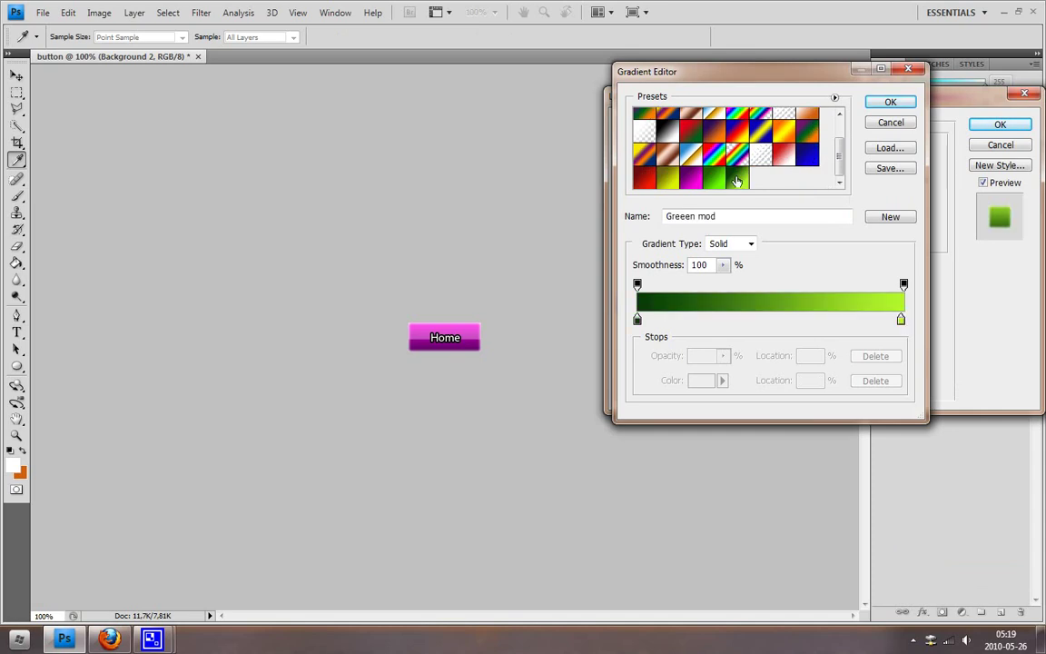
pyautogui.click(891, 103)
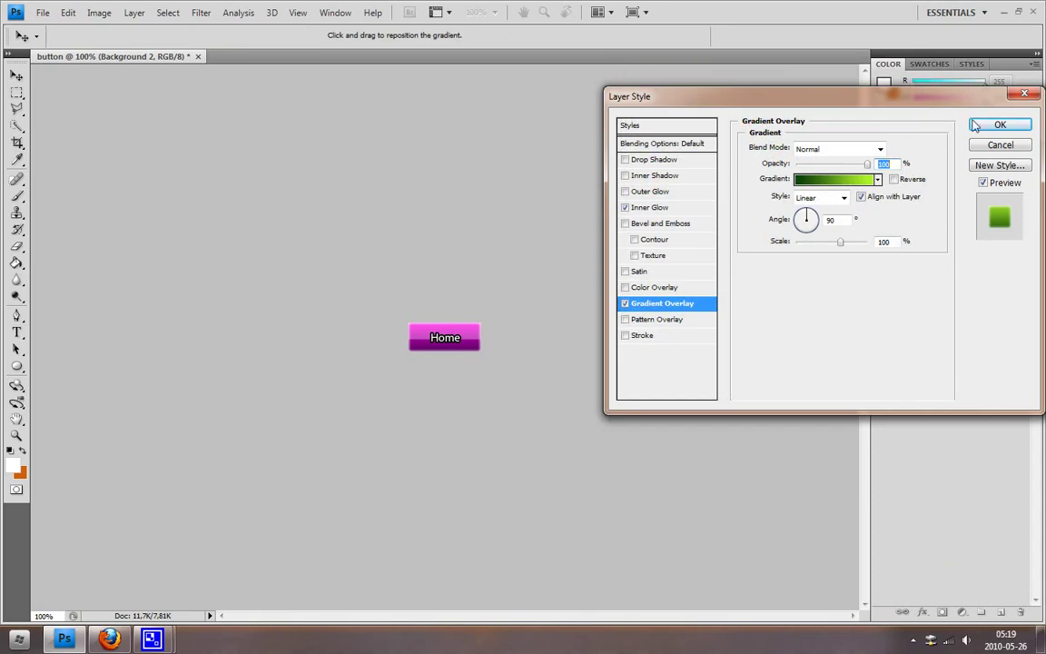
pyautogui.click(975, 125)
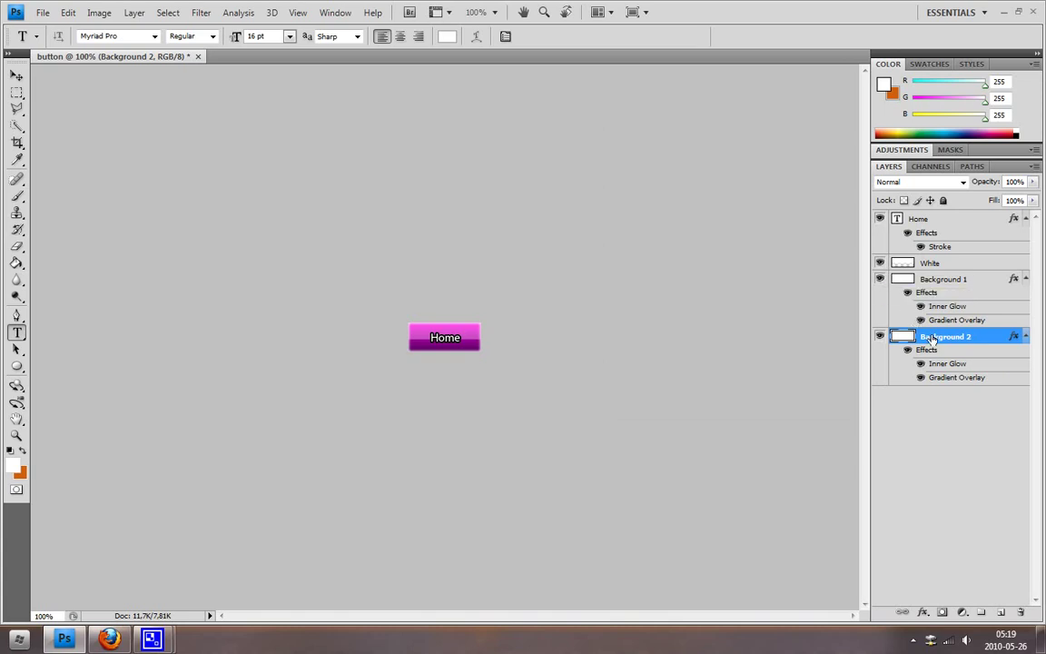
pyautogui.click(880, 281)
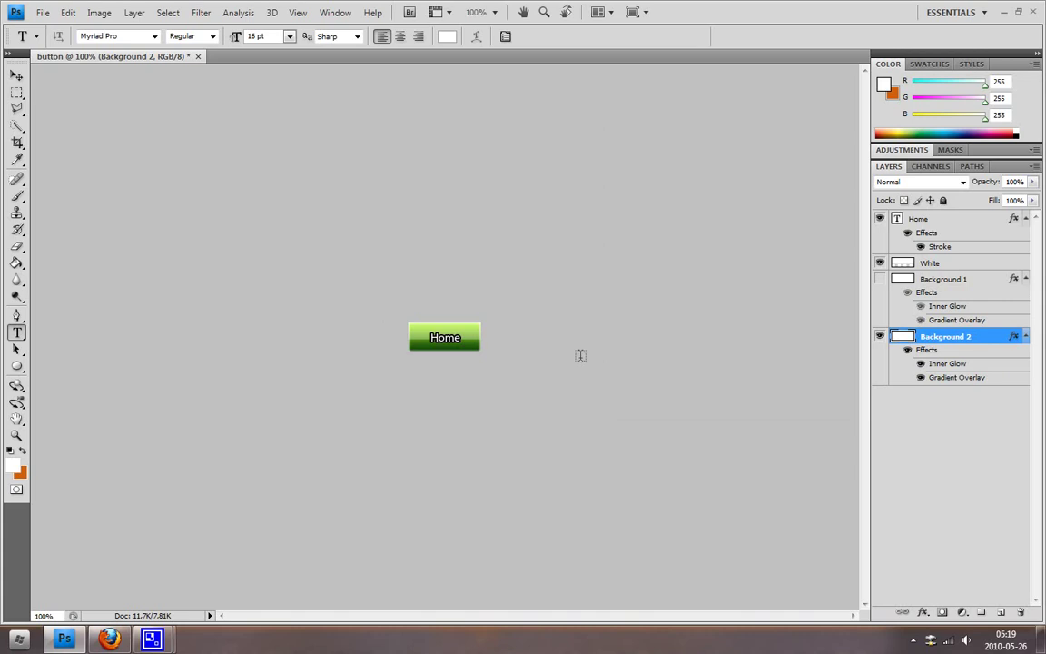
pyautogui.click(880, 280)
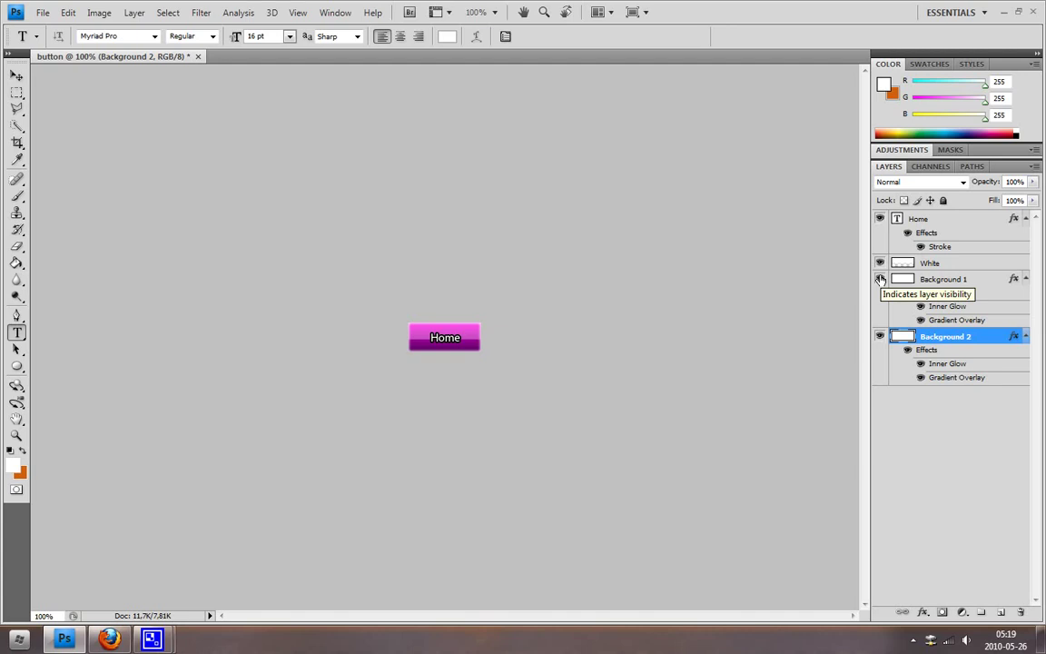
# Preview Save for Web & Devices without saving, then hide Background 1 to show the green button
pyautogui.click(43, 13)
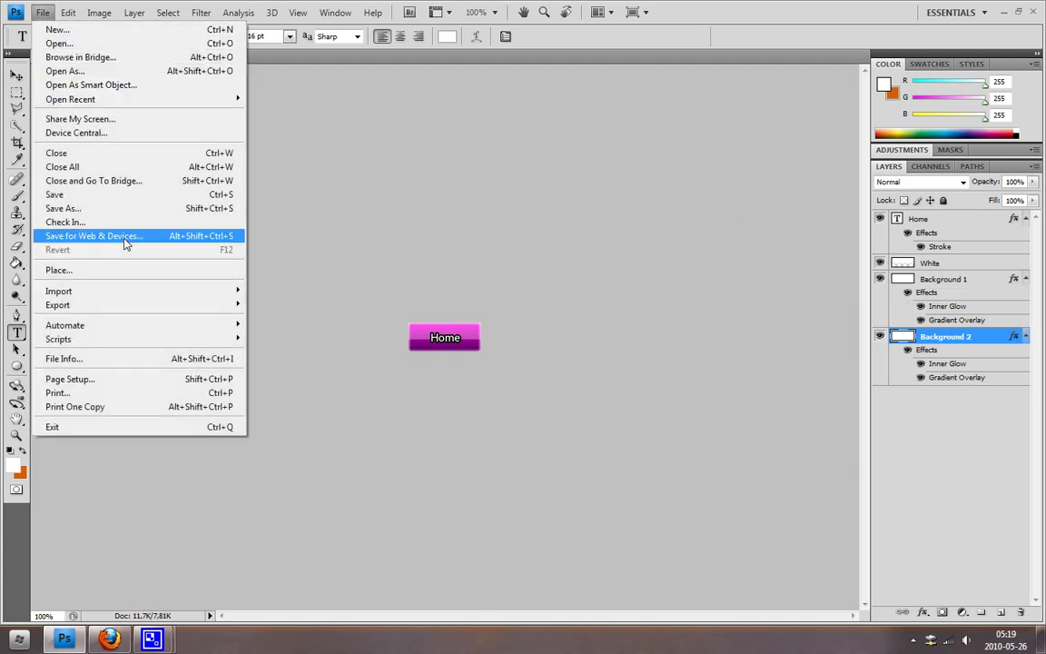
pyautogui.click(126, 238)
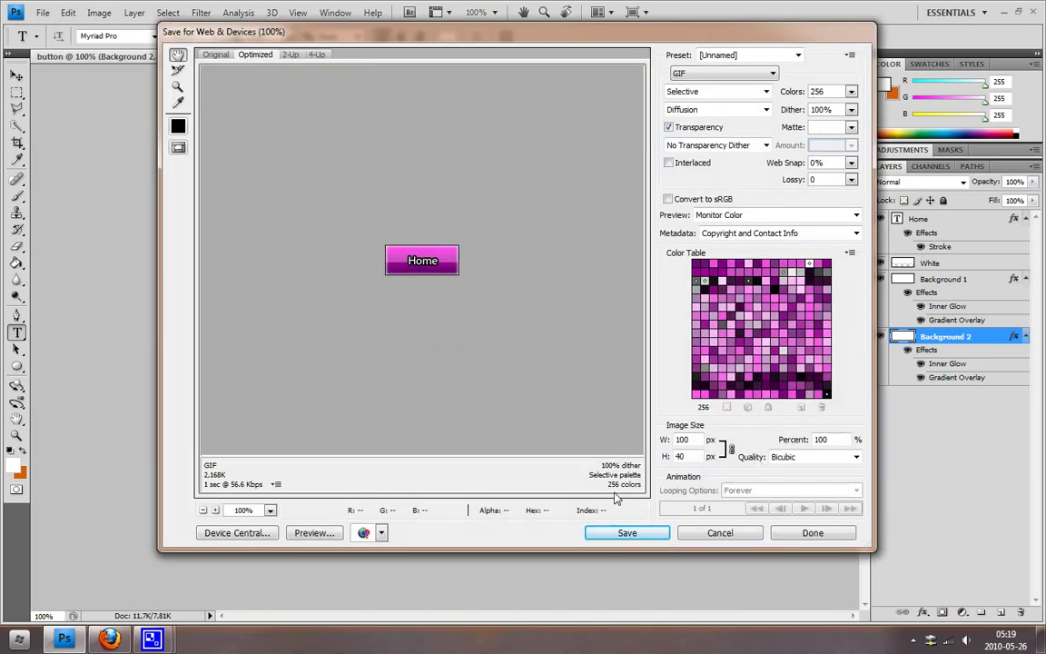
pyautogui.click(720, 532)
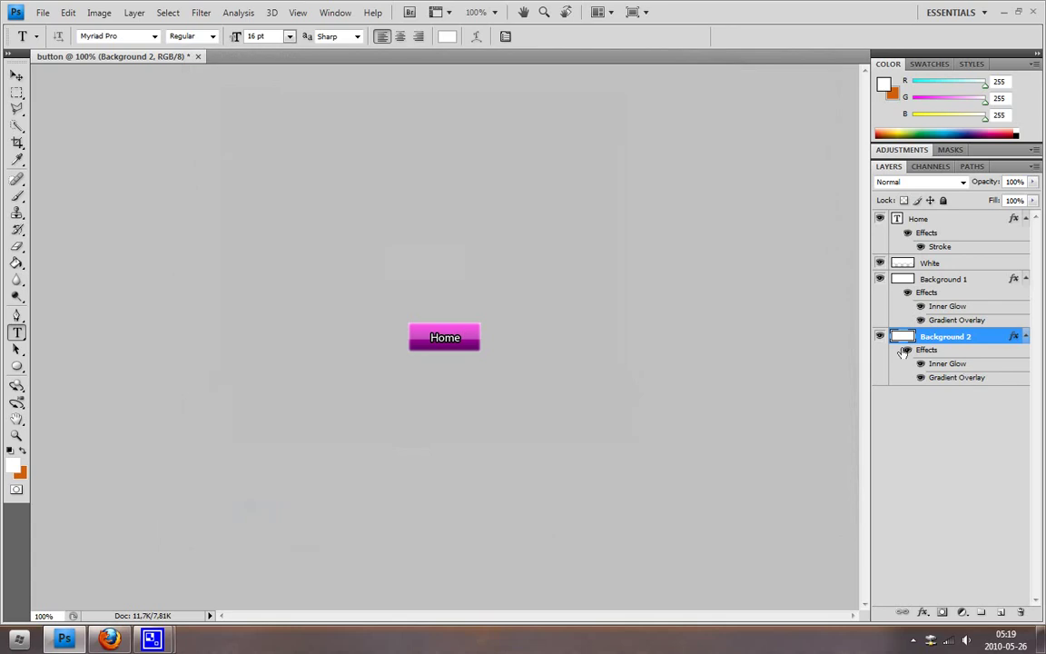
pyautogui.click(879, 280)
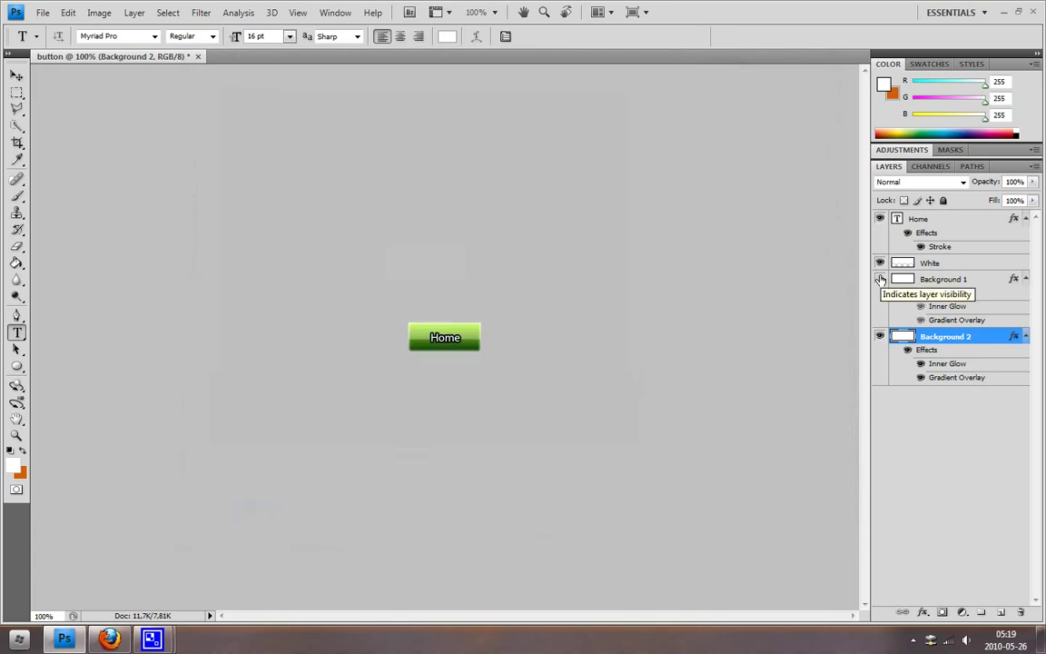
pyautogui.click(879, 279)
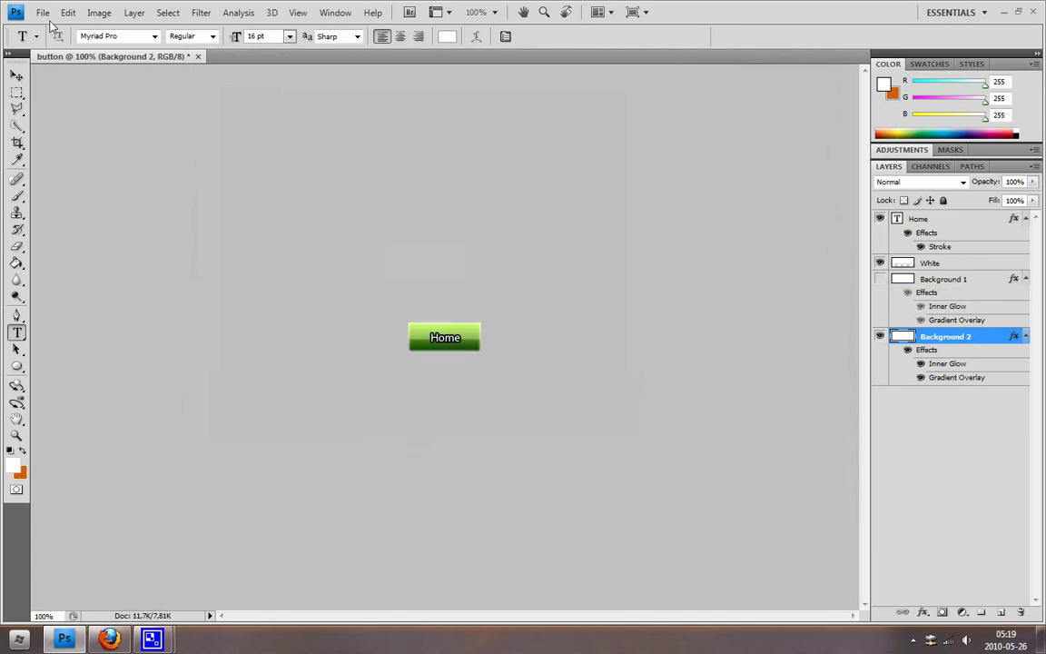
# Check the green button in Save for Web & Devices, keep GIF as the format, and cancel
pyautogui.click(44, 13)
pyautogui.click(133, 236)
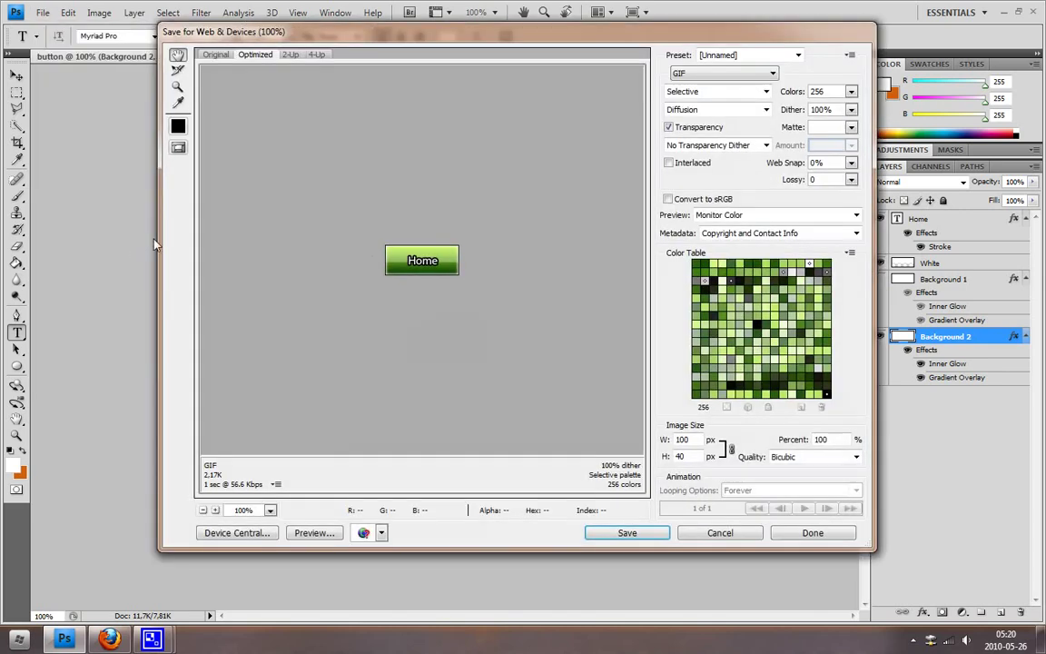
pyautogui.click(727, 73)
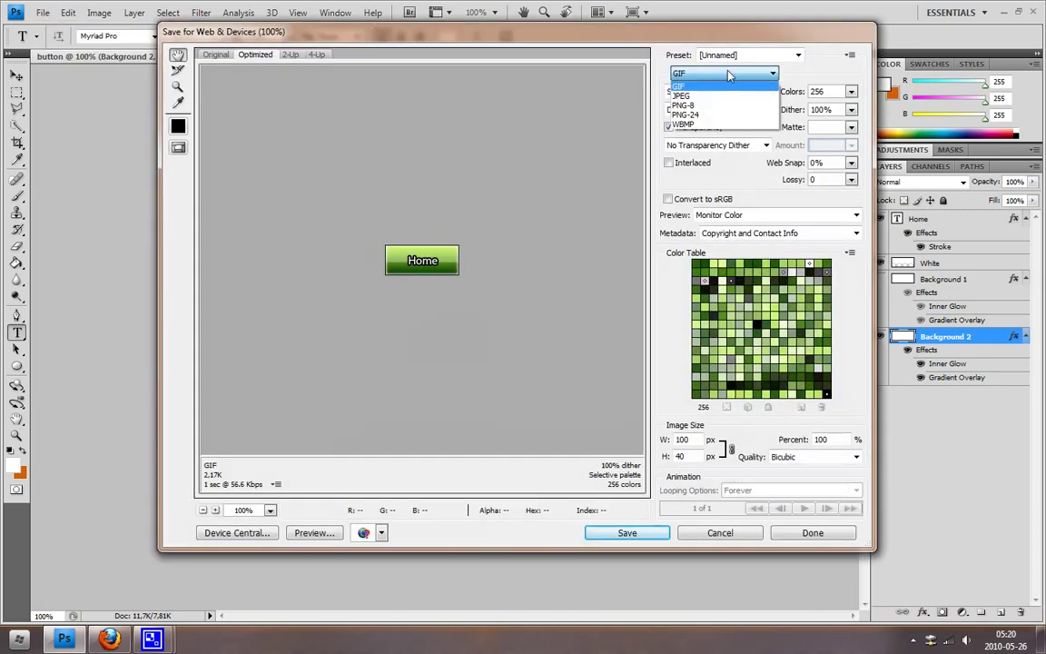
pyautogui.click(727, 73)
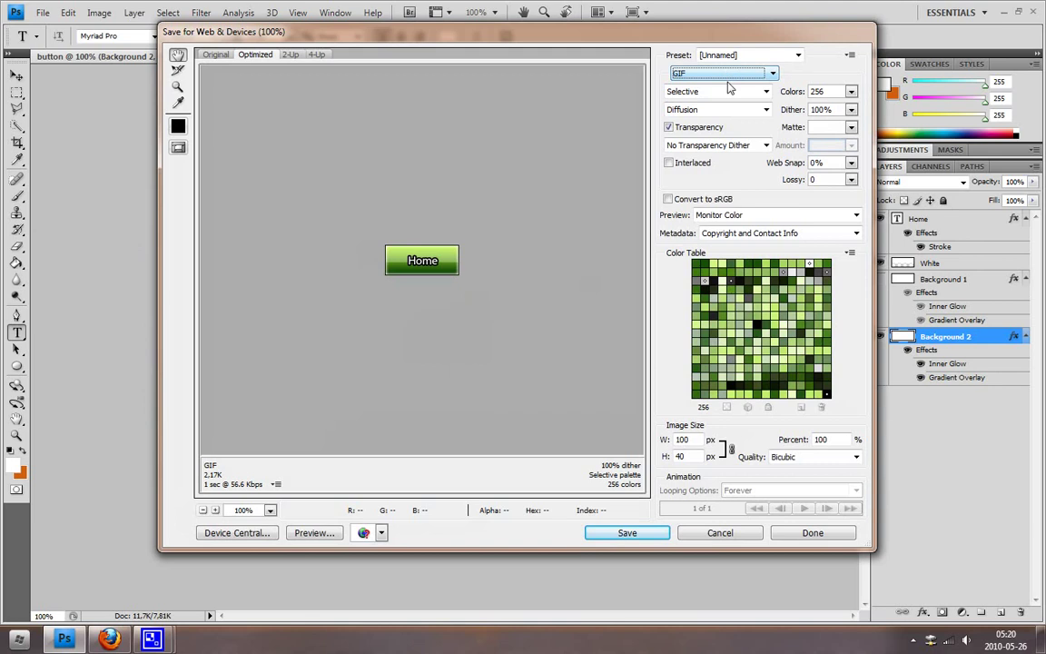
pyautogui.click(719, 532)
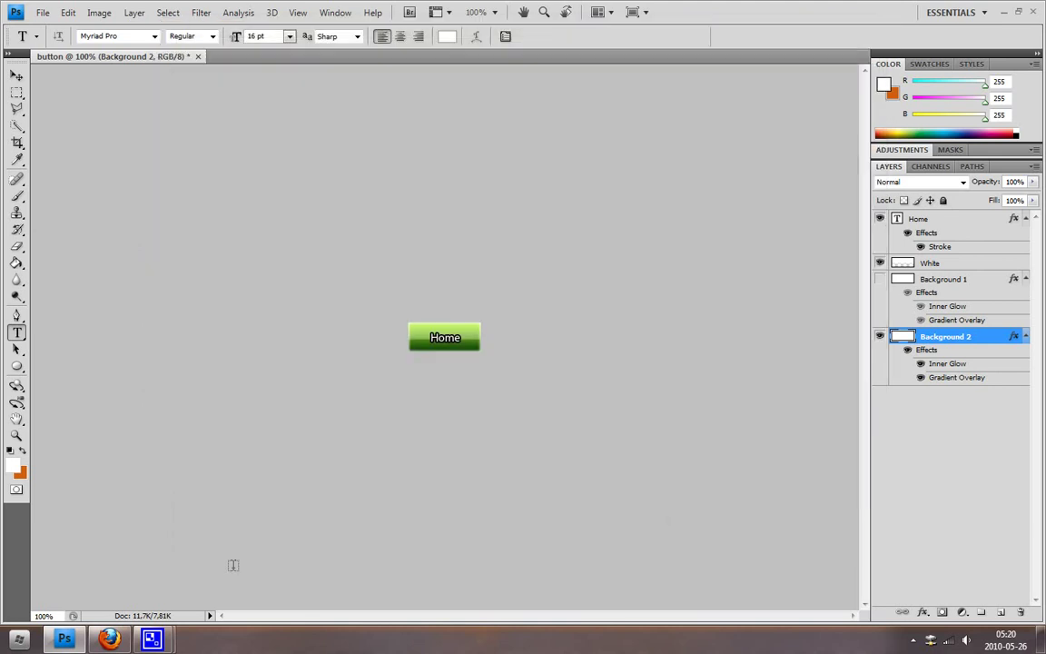
pyautogui.moveTo(153, 640)
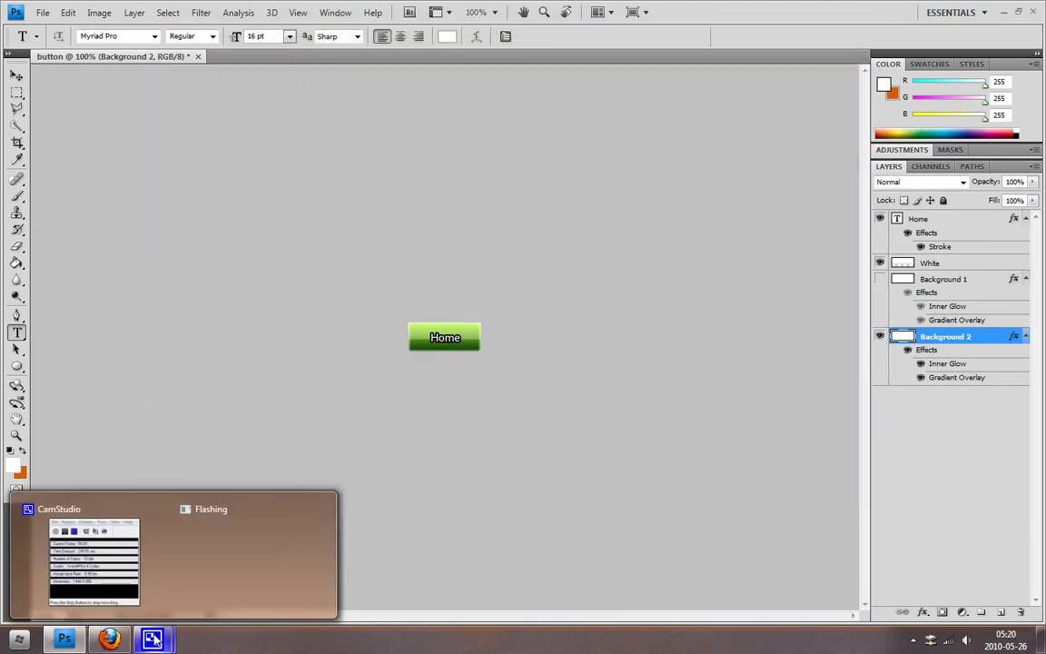